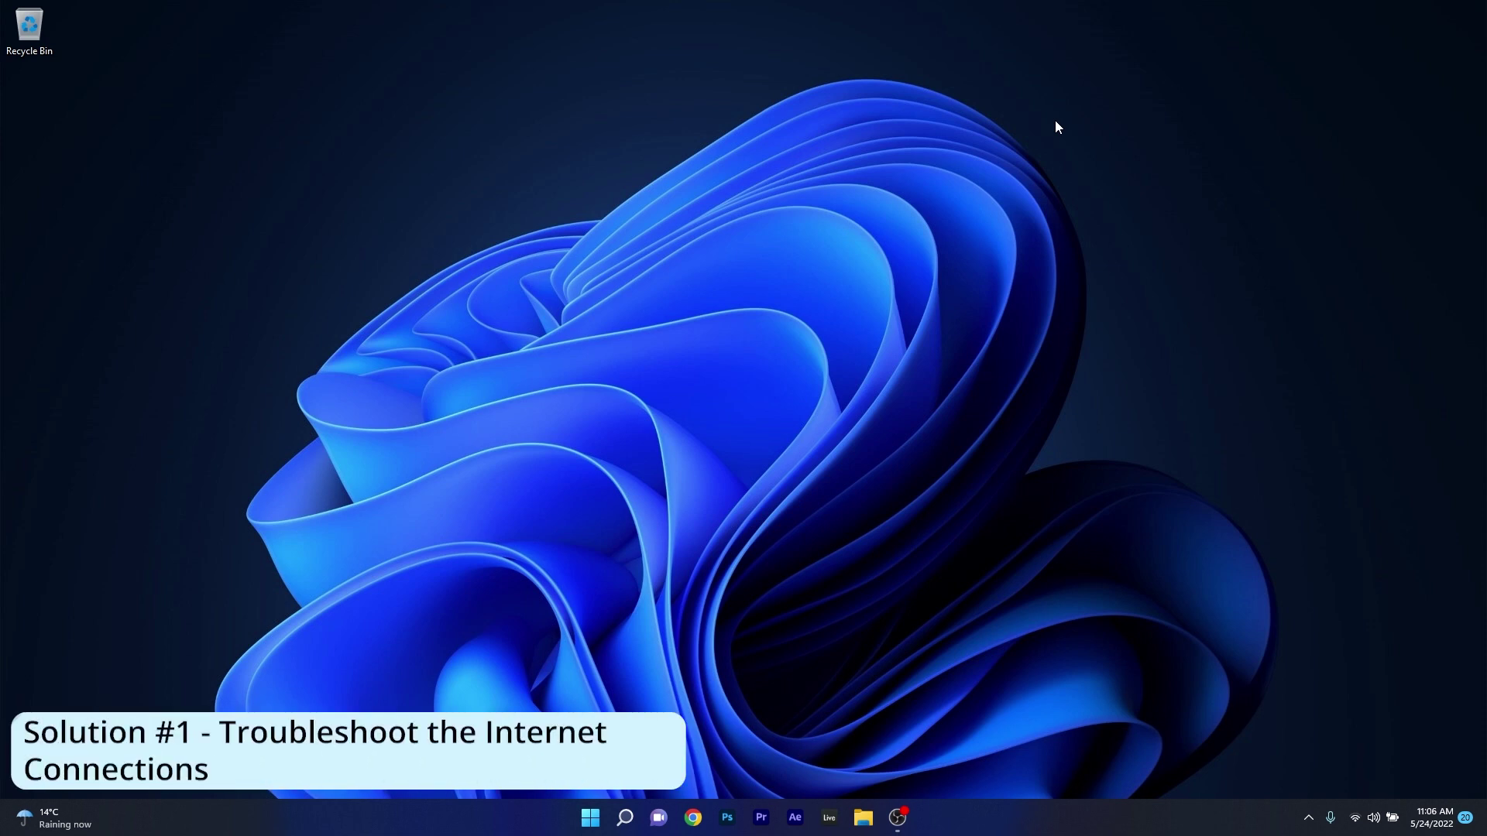
# Step: Start the Internet Connections troubleshooter from Settings, cancel it, and close Settings
pyautogui.click(590, 817)
pyautogui.click(629, 425)
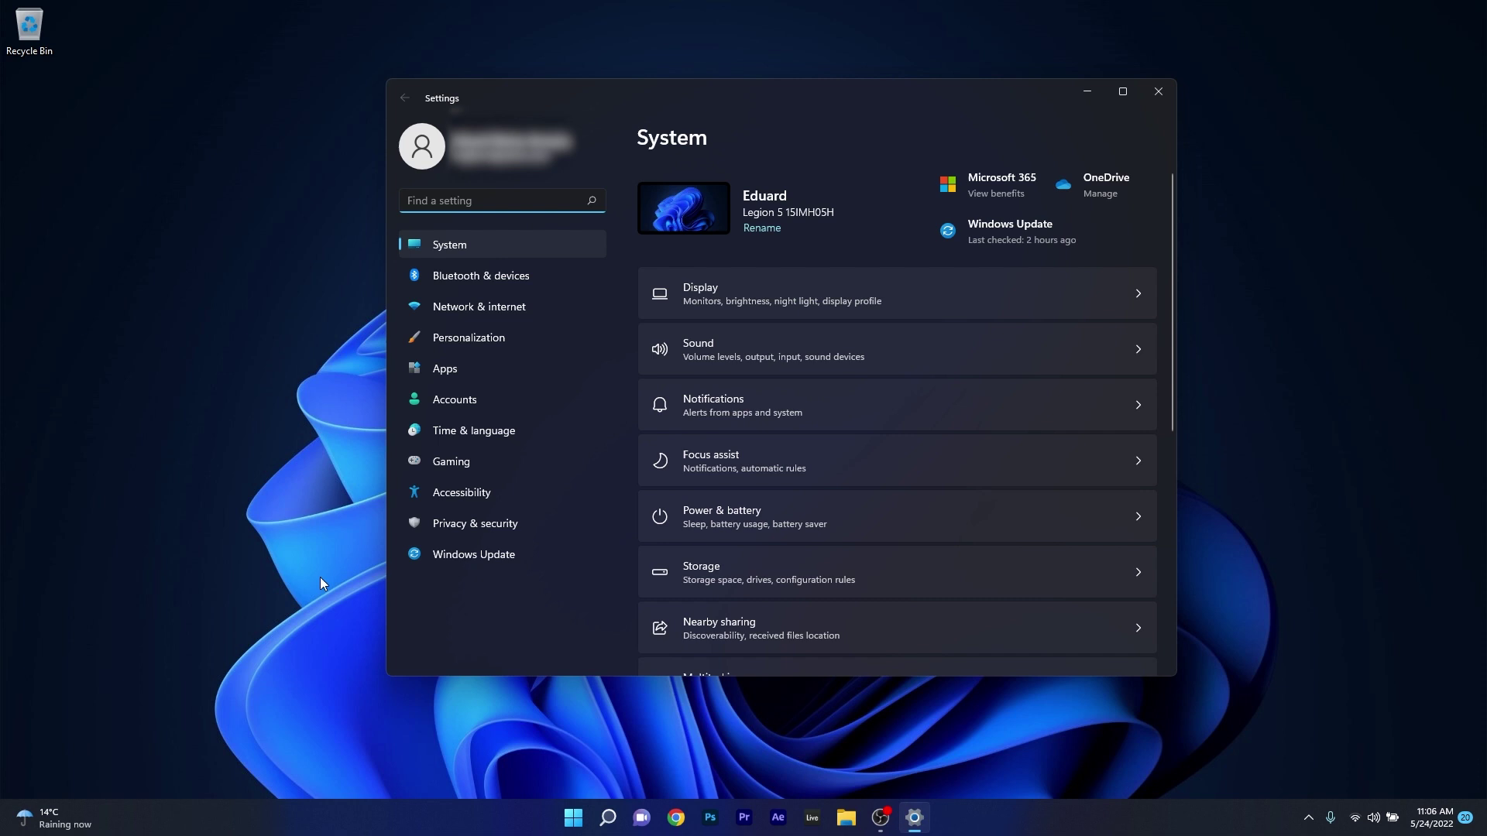
pyautogui.click(456, 244)
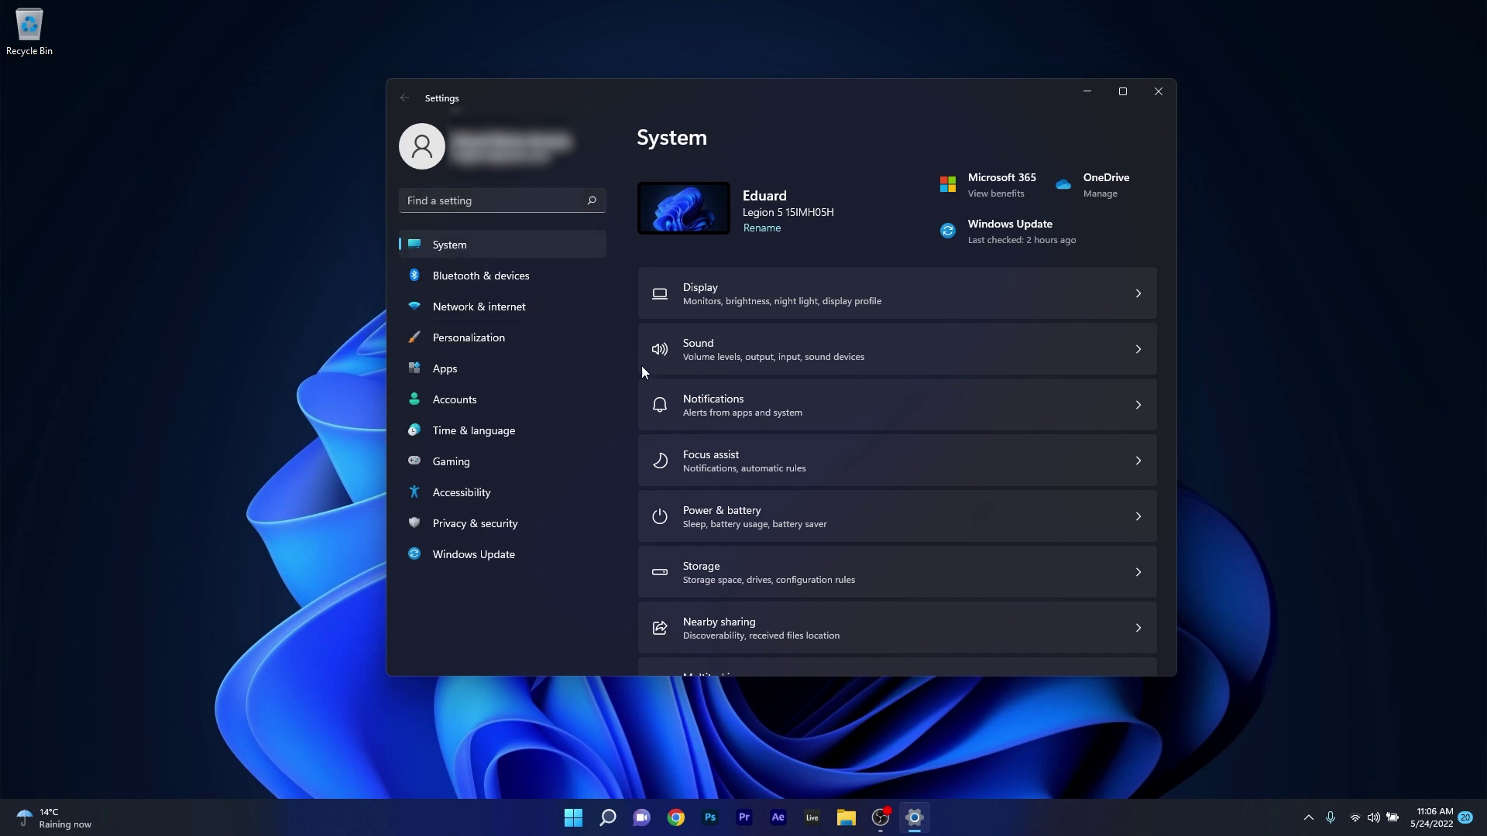
pyautogui.scroll(-4, 974, 432)
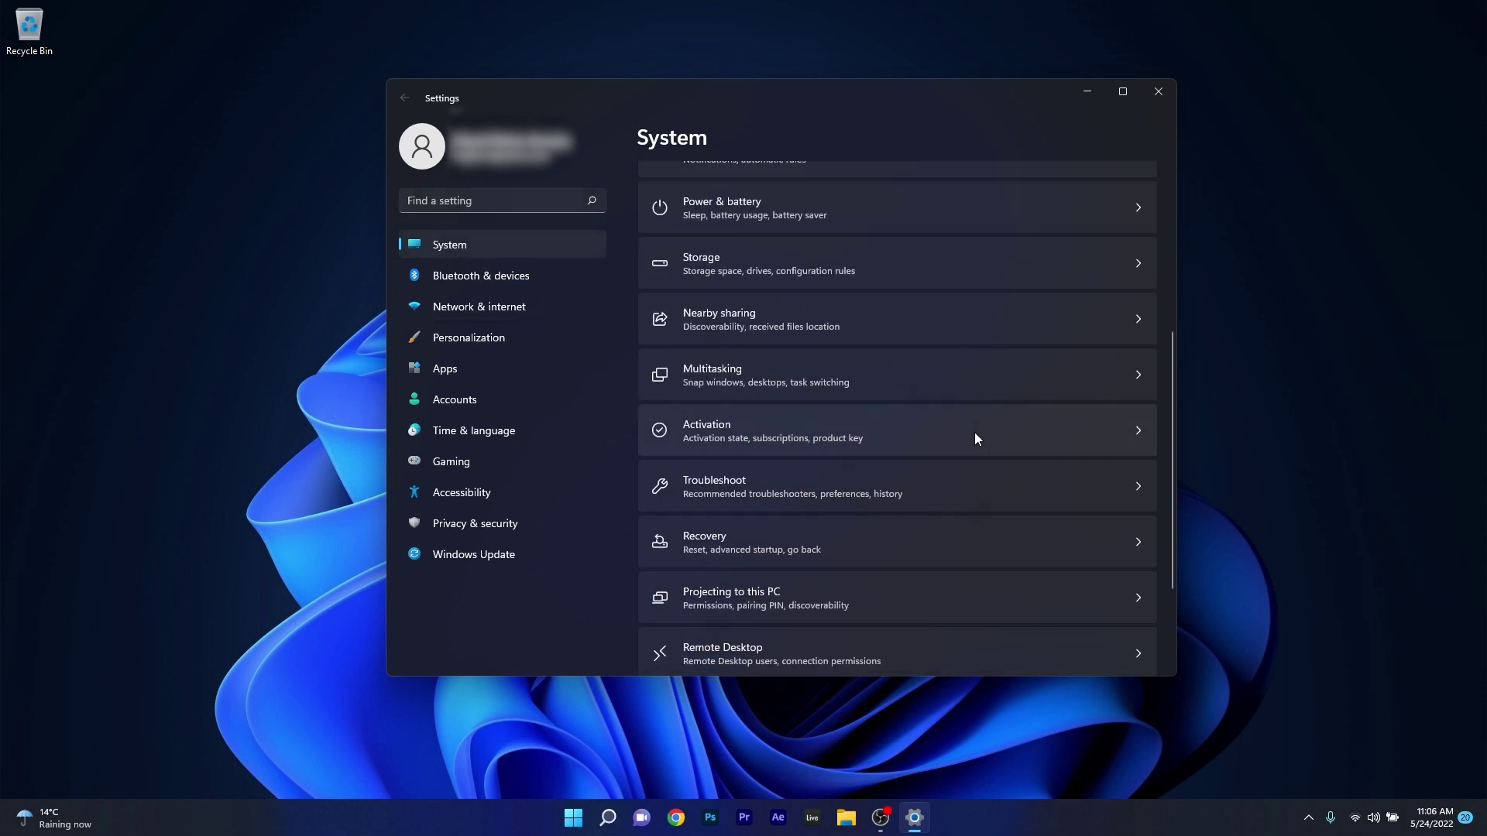
pyautogui.scroll(-1, 974, 439)
pyautogui.click(969, 405)
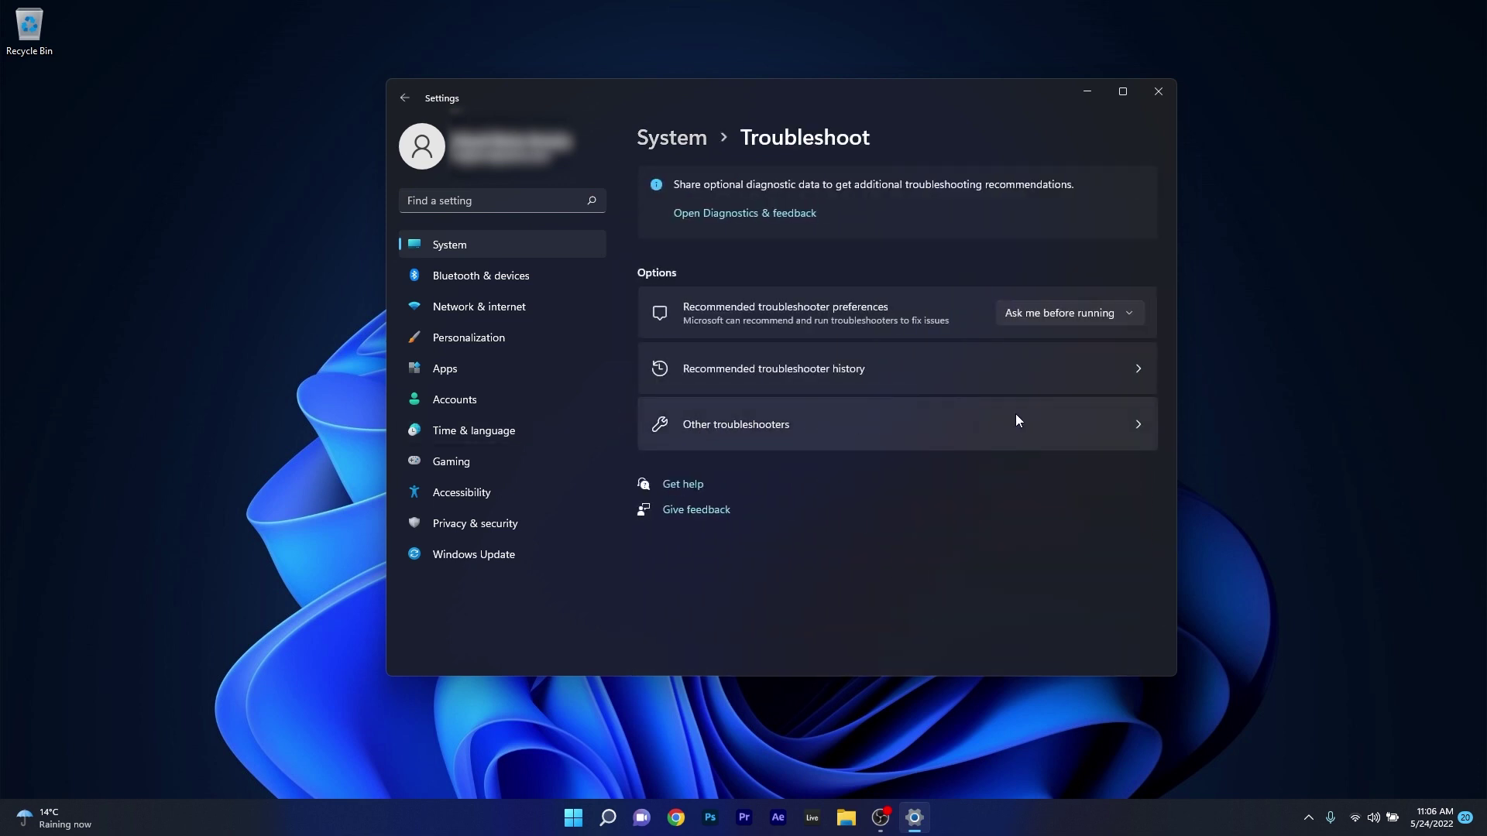
pyautogui.click(1017, 420)
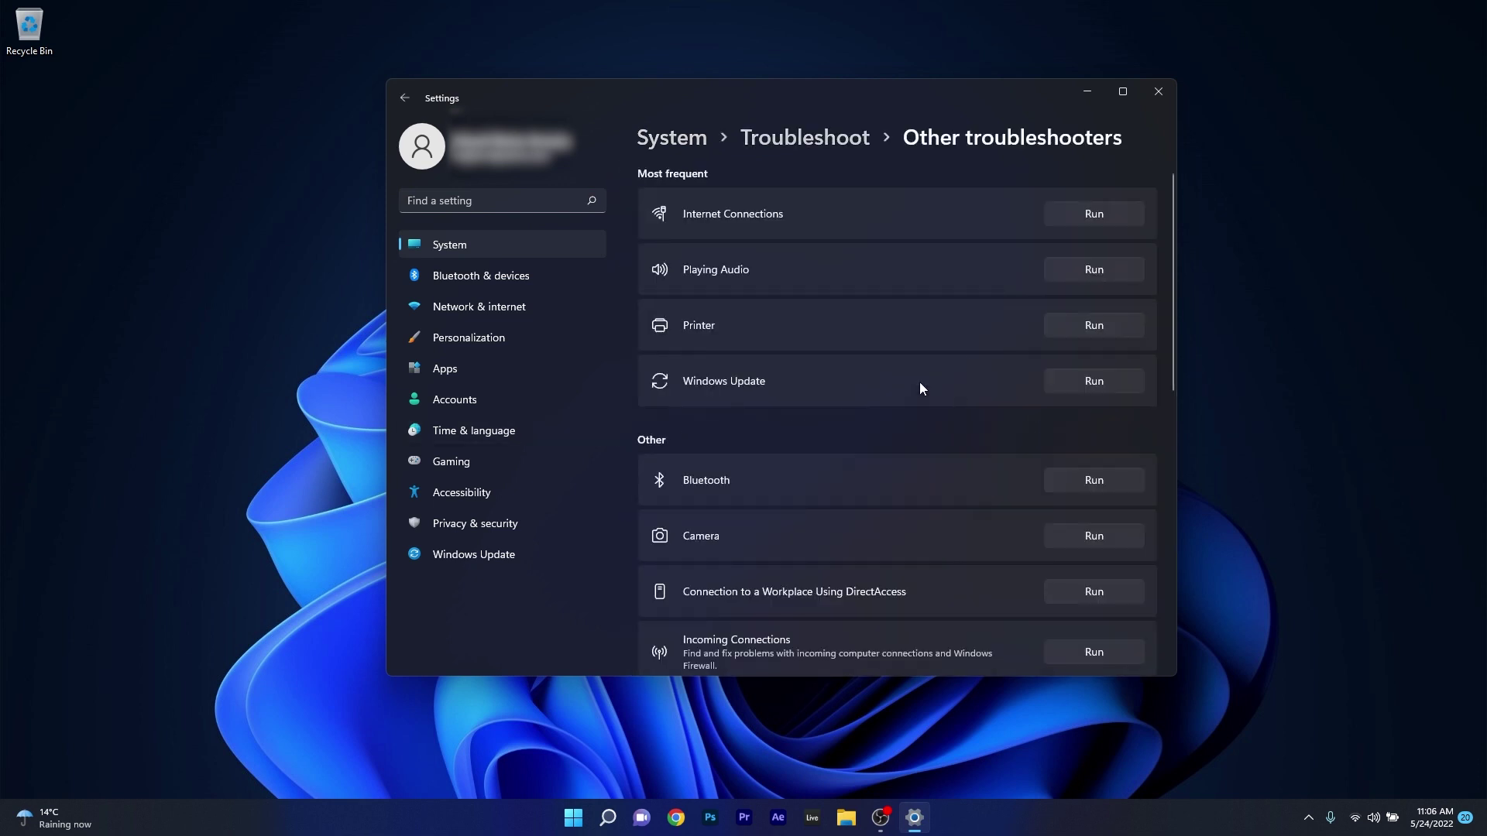
pyautogui.click(1094, 217)
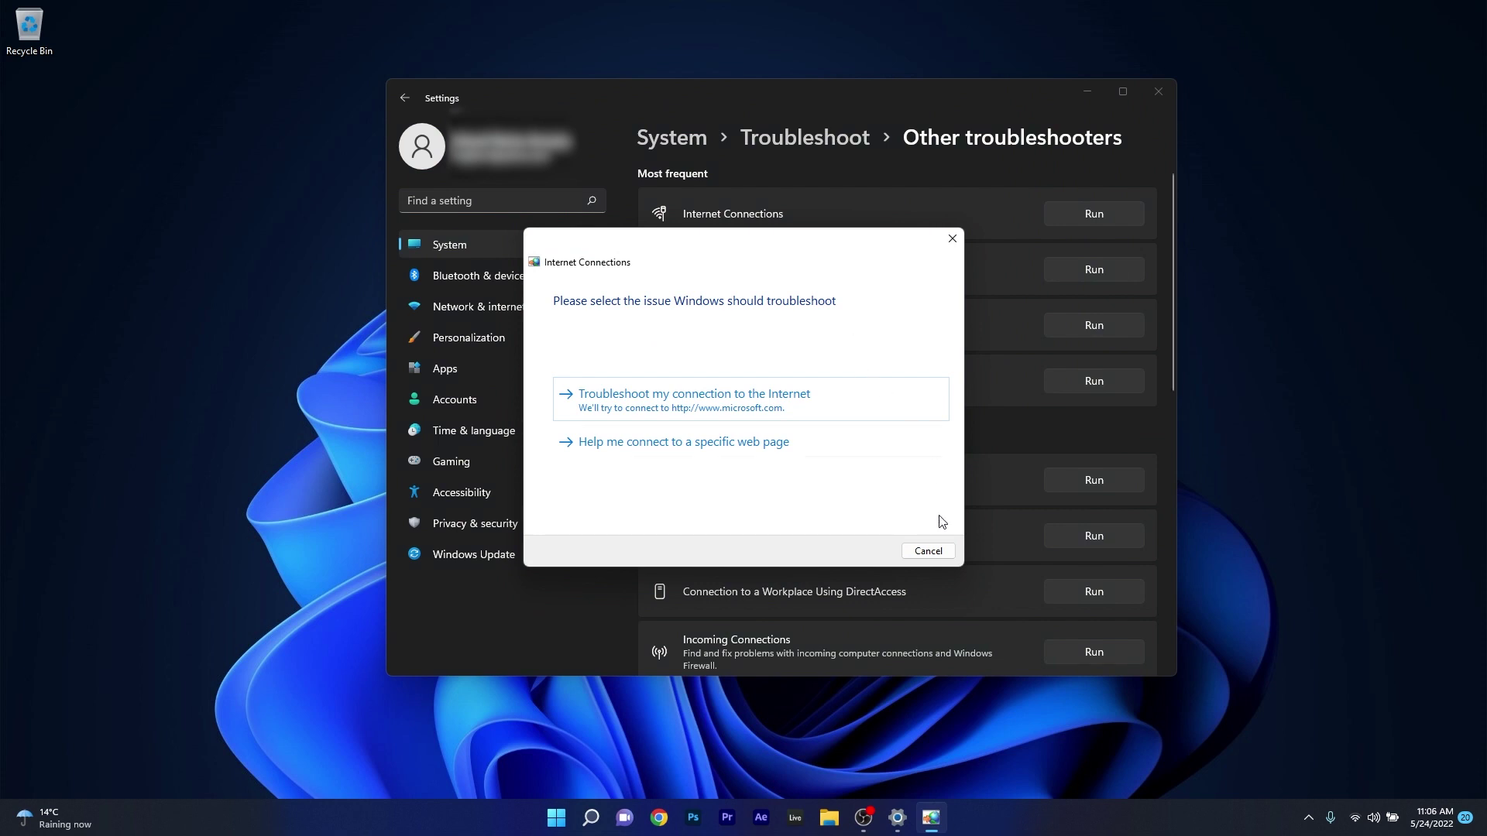
pyautogui.click(929, 551)
pyautogui.click(1152, 95)
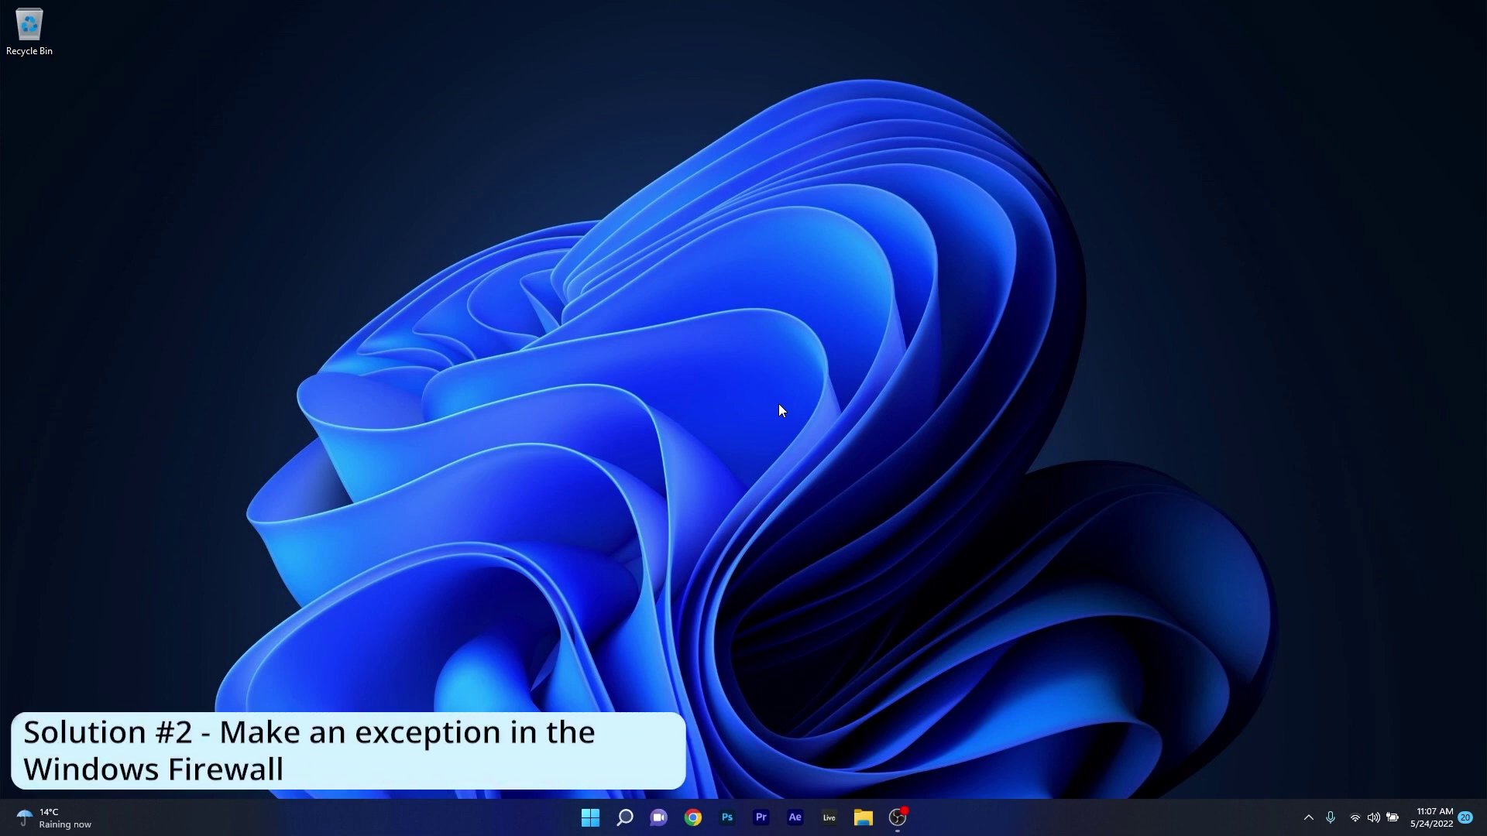
# Step: In Windows Defender Firewall's allowed apps, keep Avast UI allowed on public networks and save
pyautogui.click(593, 817)
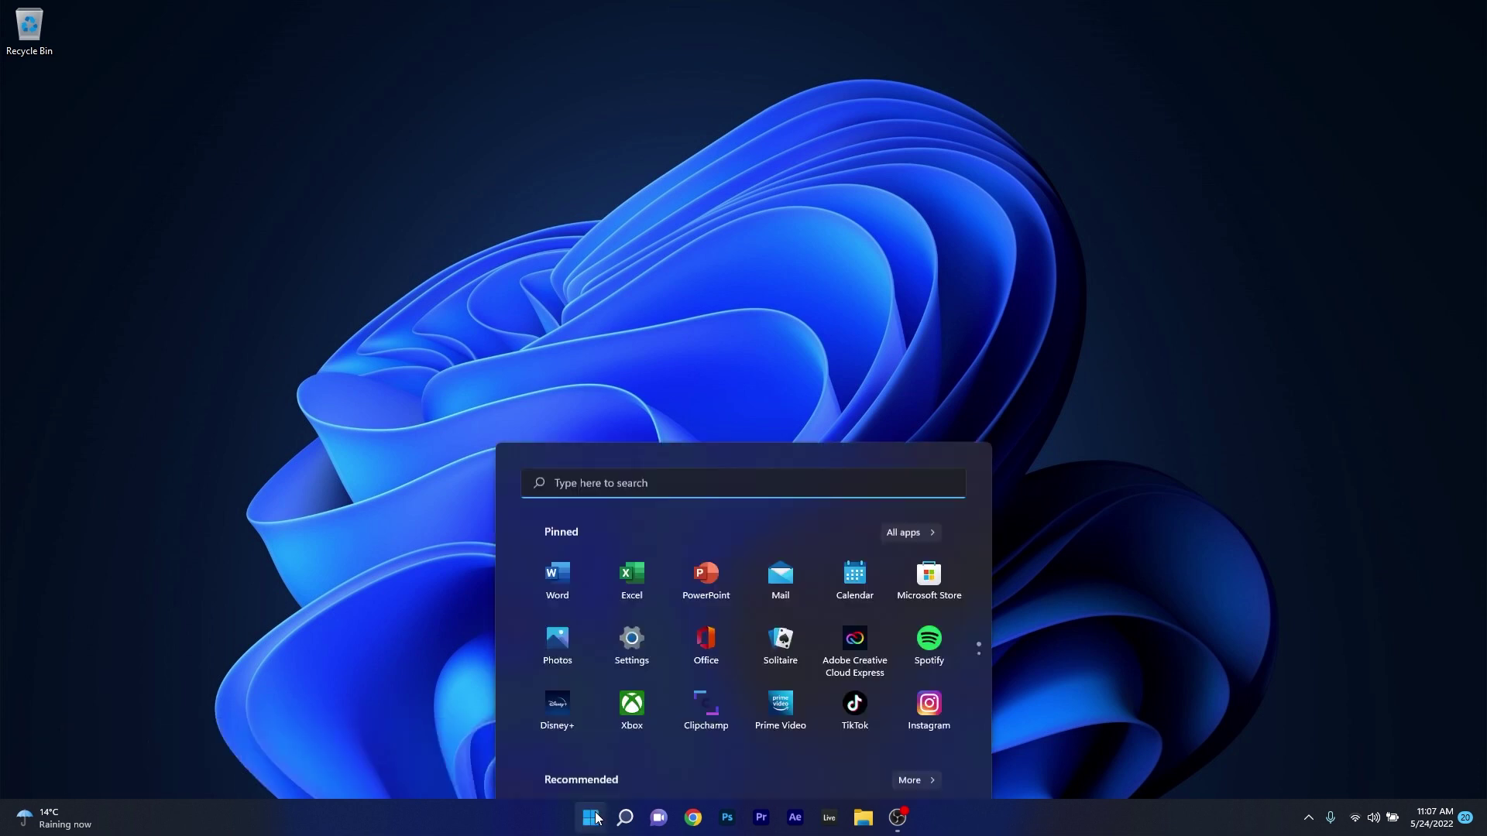
pyautogui.write('firewall')
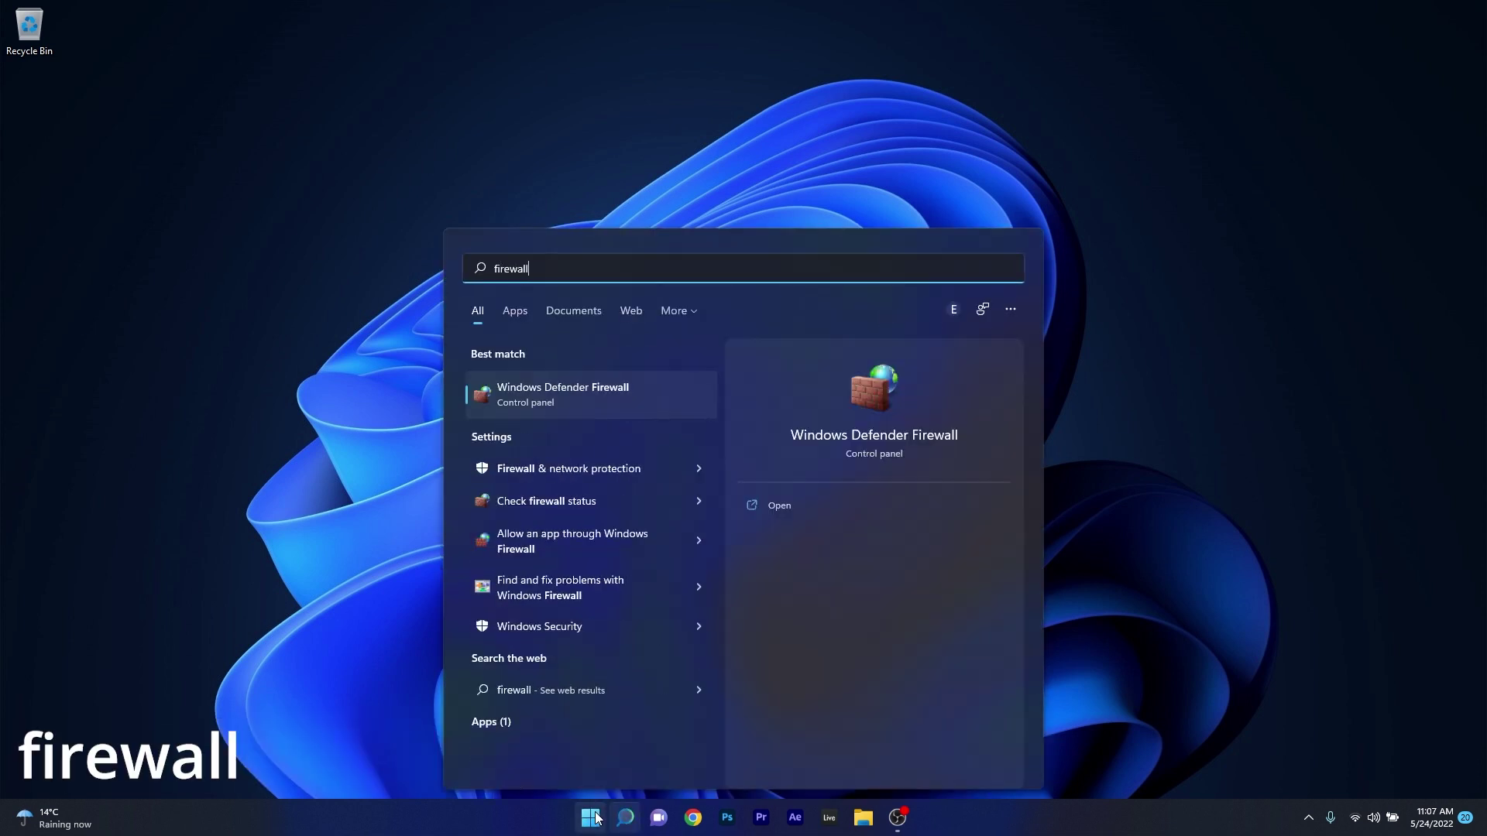
pyautogui.click(565, 395)
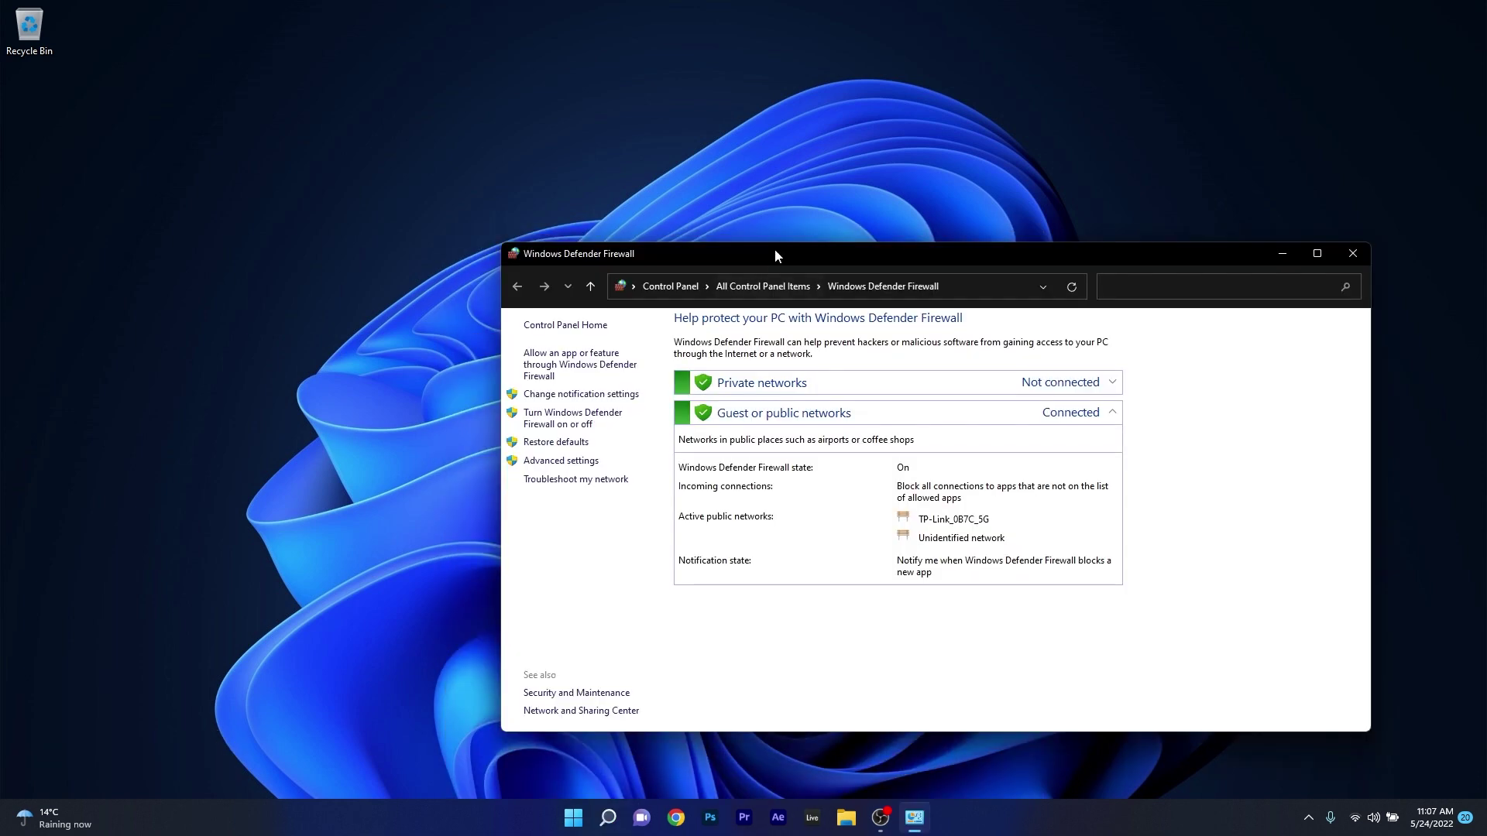
pyautogui.moveTo(775, 252); pyautogui.dragTo(686, 194)
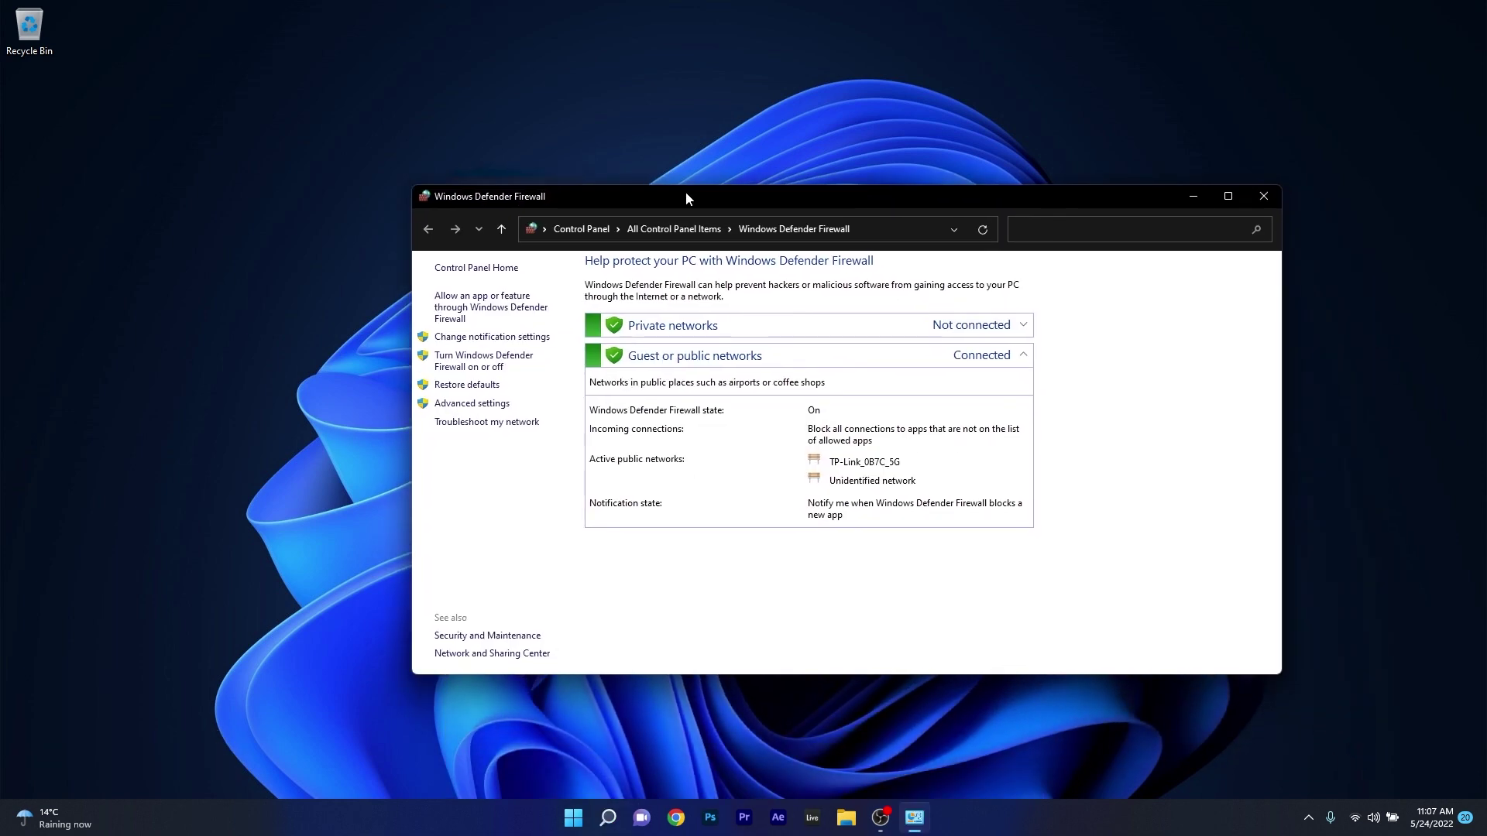
pyautogui.click(500, 310)
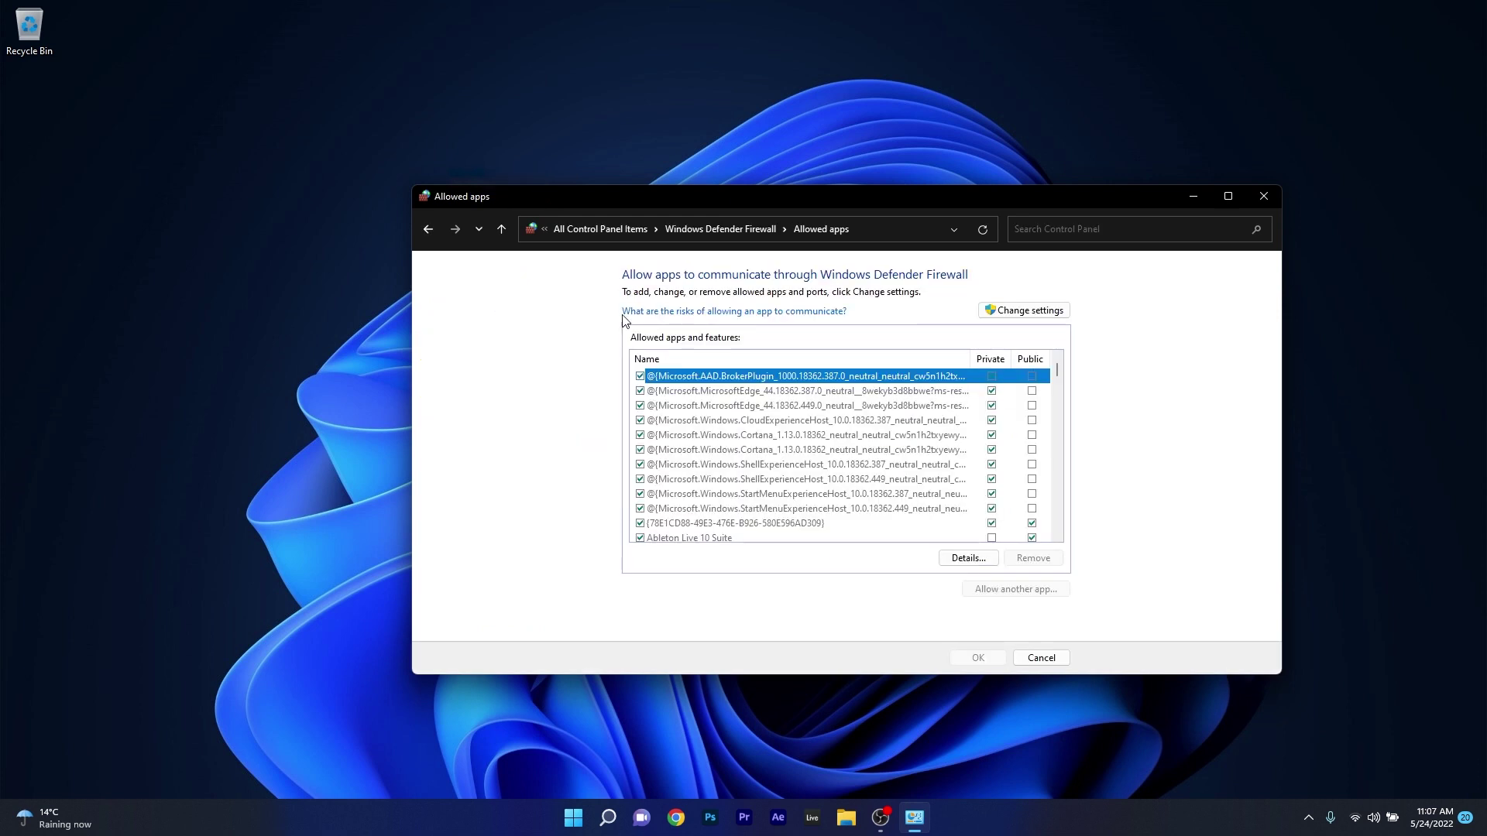
pyautogui.click(1017, 312)
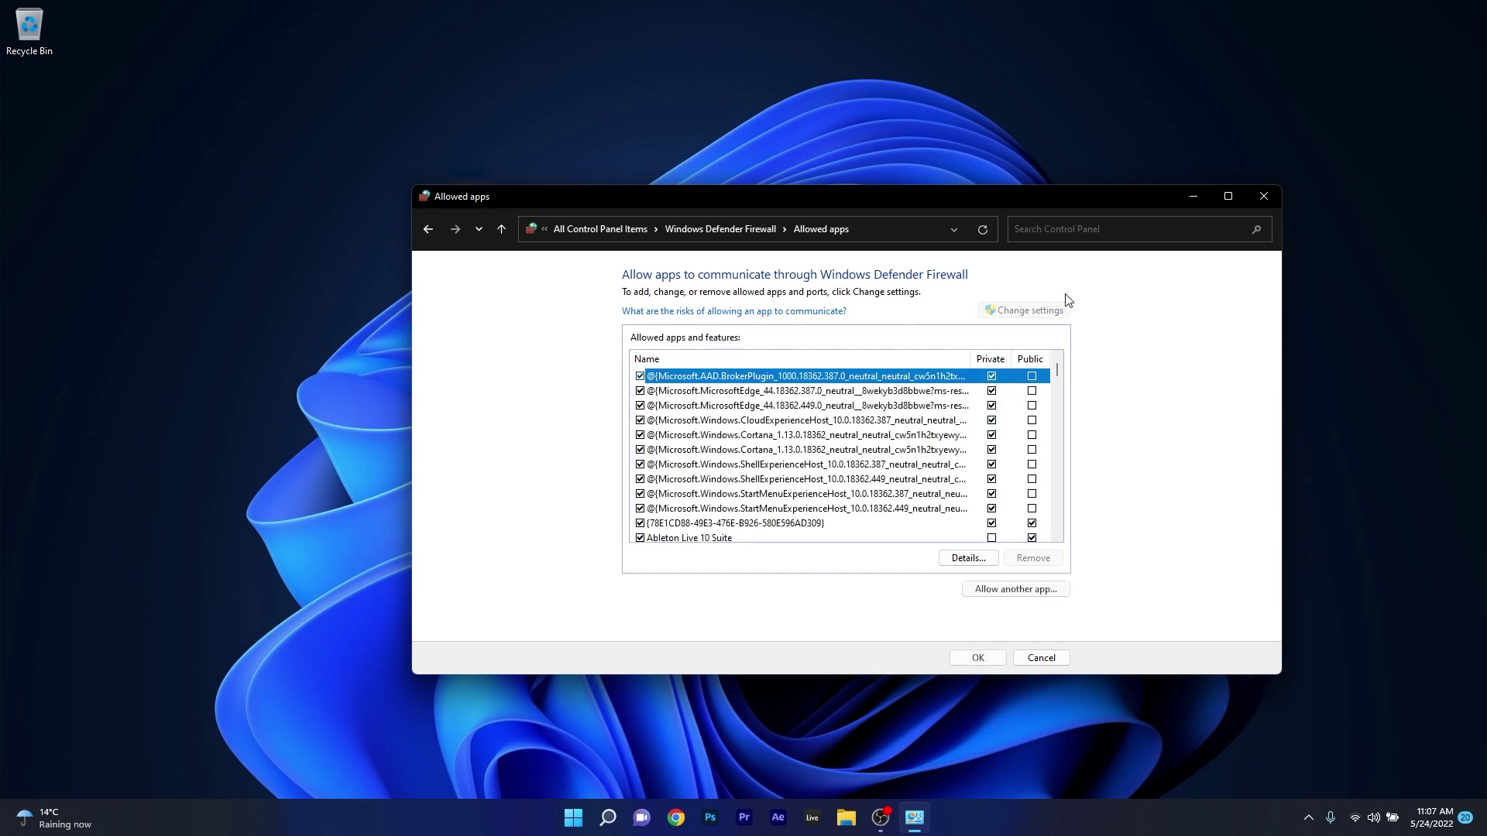
pyautogui.scroll(-4, 786, 436)
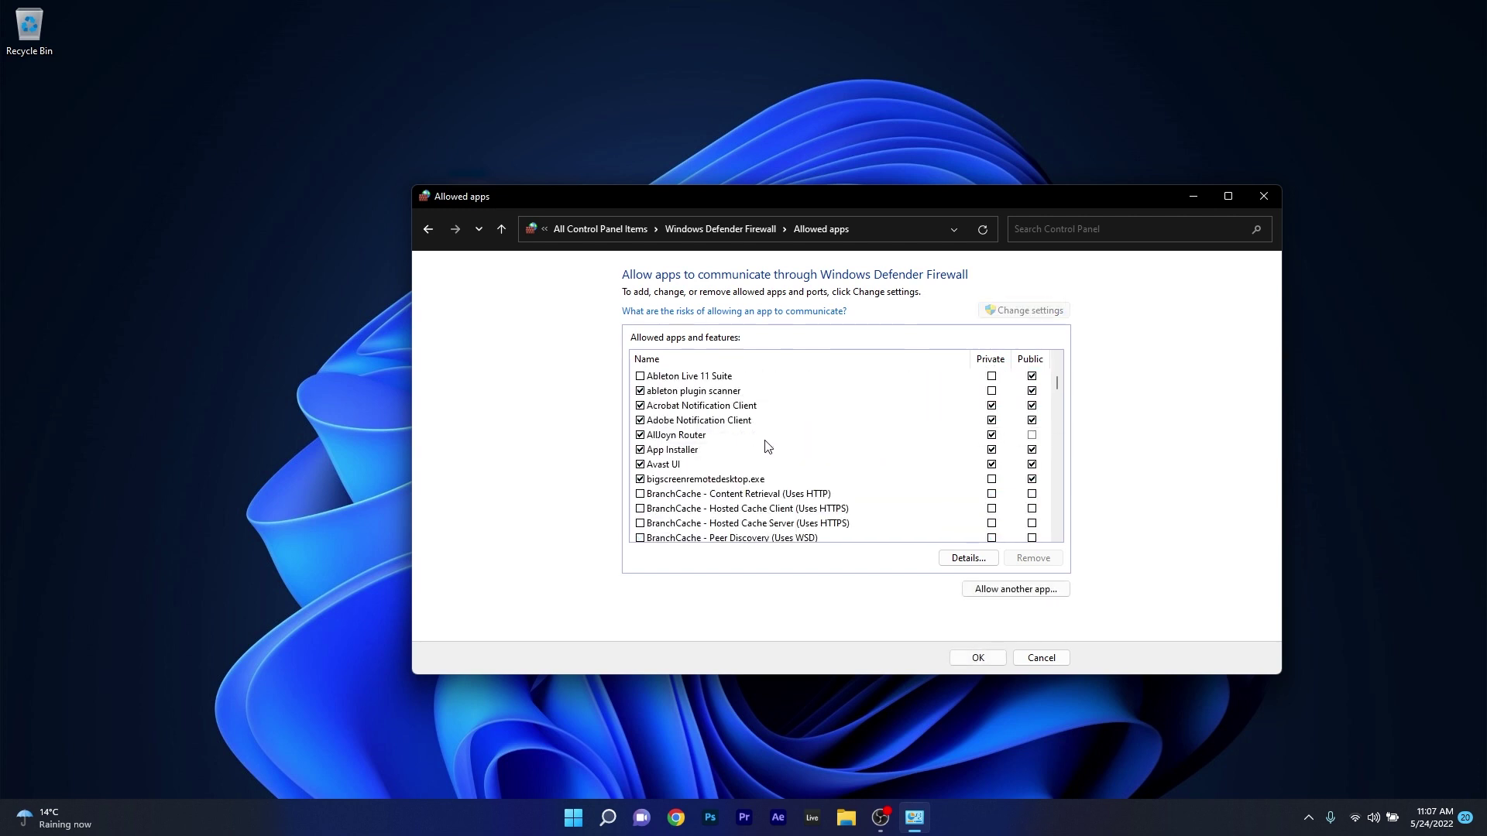
pyautogui.click(679, 466)
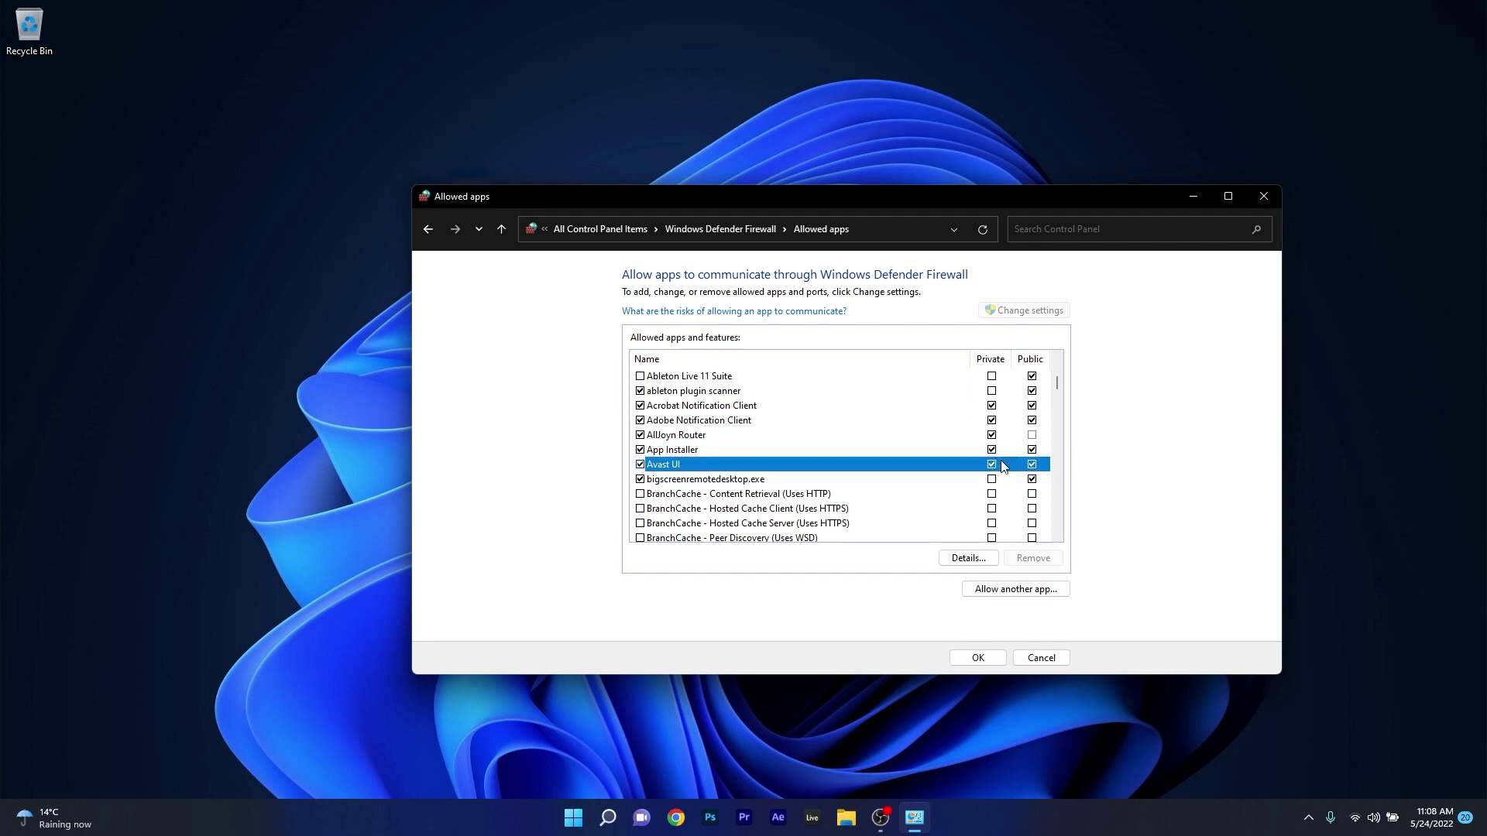
pyautogui.click(1031, 464)
pyautogui.click(1031, 464)
pyautogui.click(978, 658)
pyautogui.click(1263, 196)
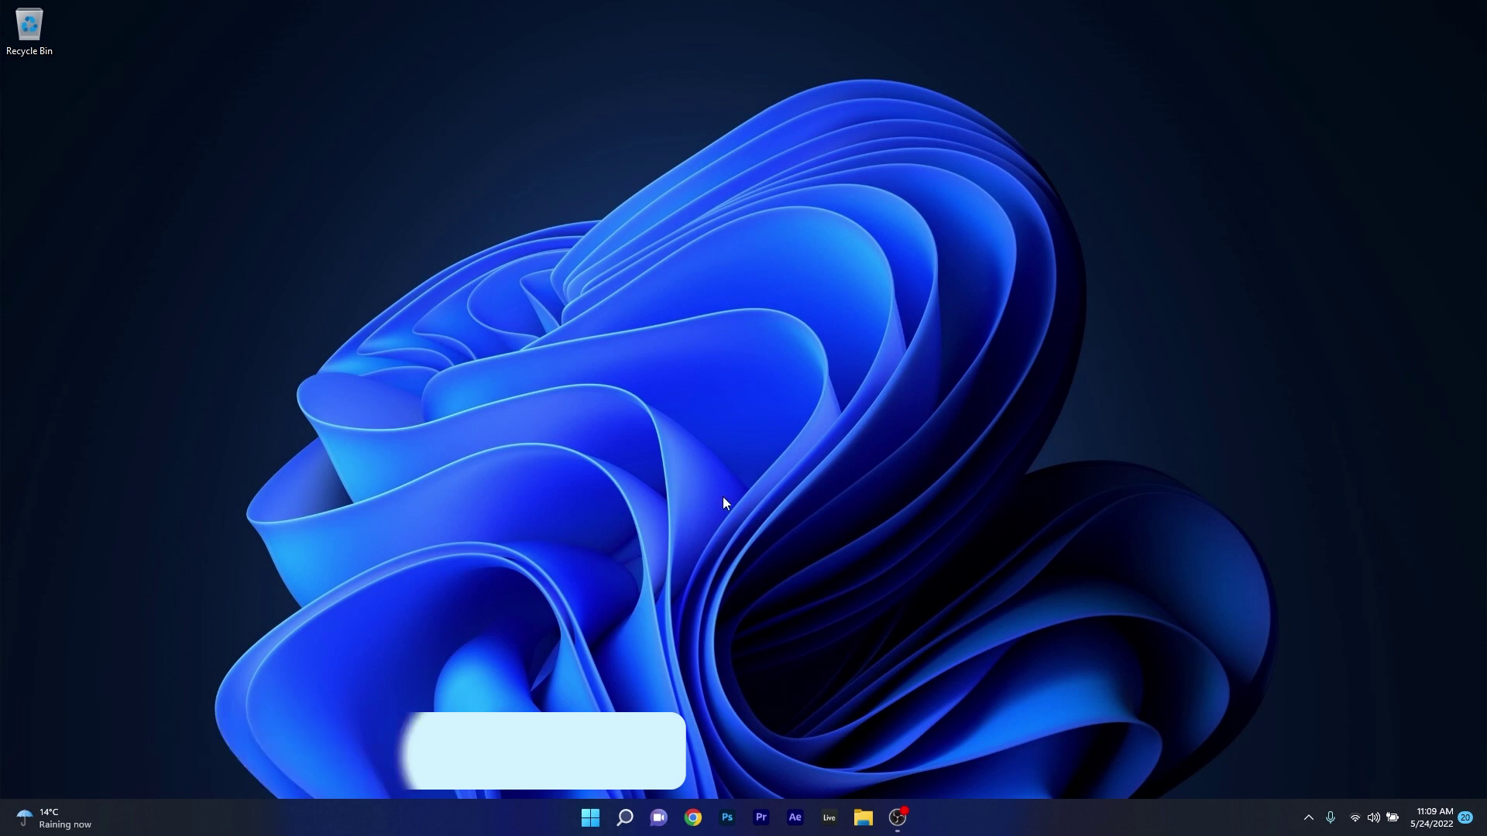
# Step: Open the Ethernet adapter's Internet Protocol Version 6 properties from Network Connections
pyautogui.click(587, 818)
pyautogui.write('network')
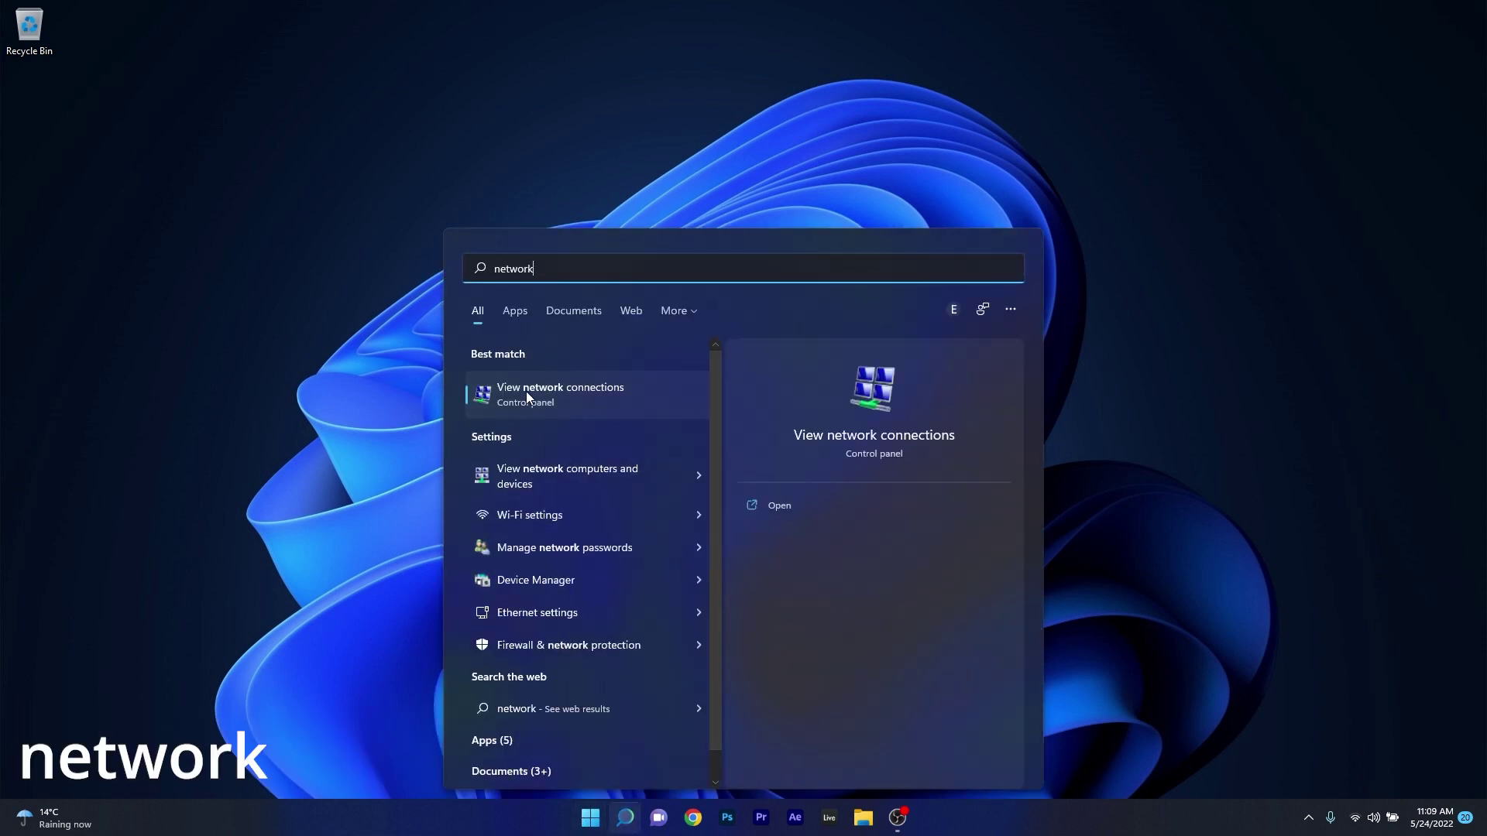
pyautogui.click(593, 395)
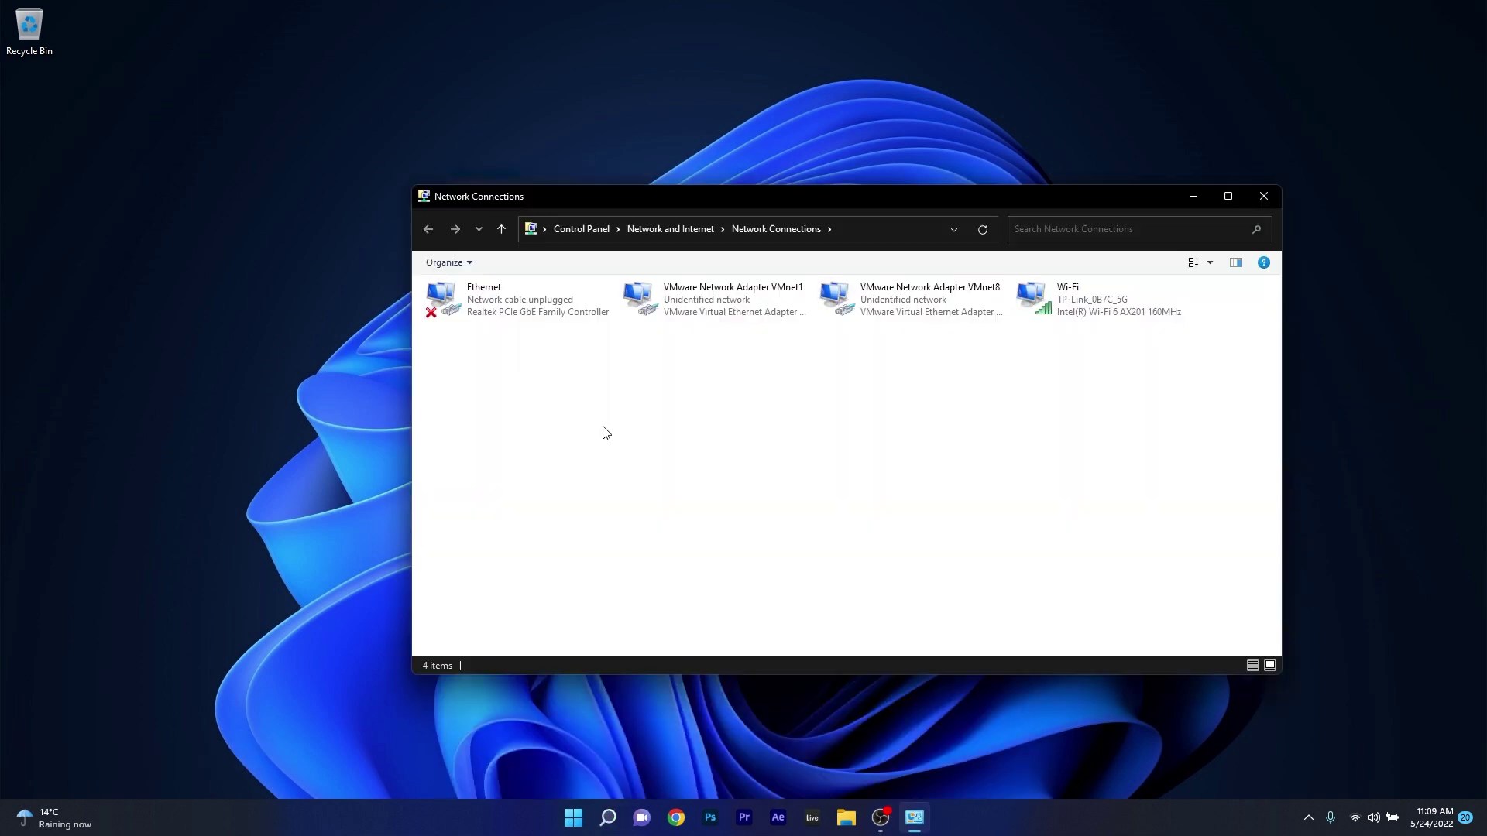
pyautogui.rightClick(524, 307)
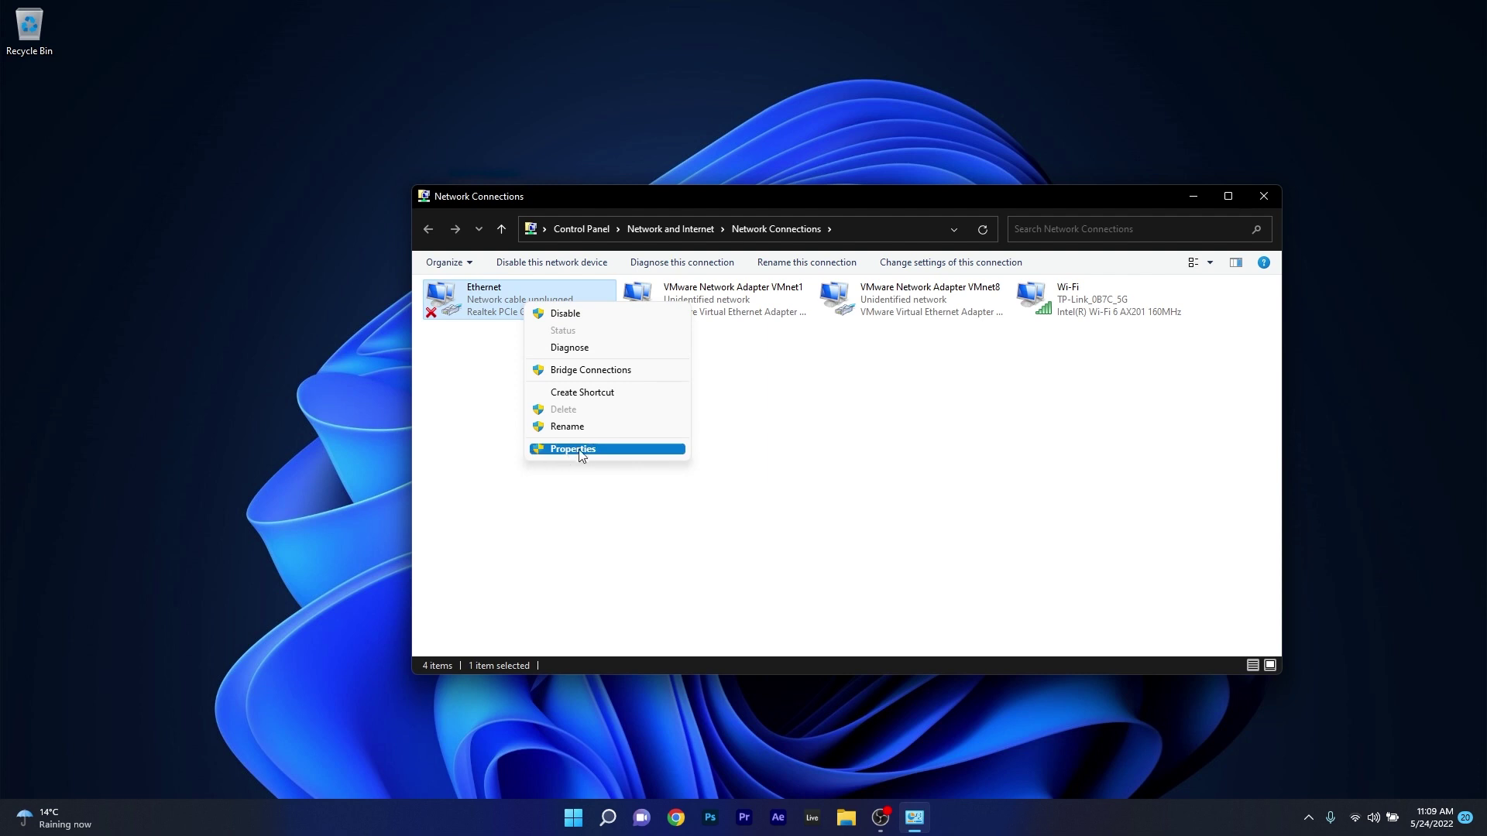
pyautogui.click(613, 451)
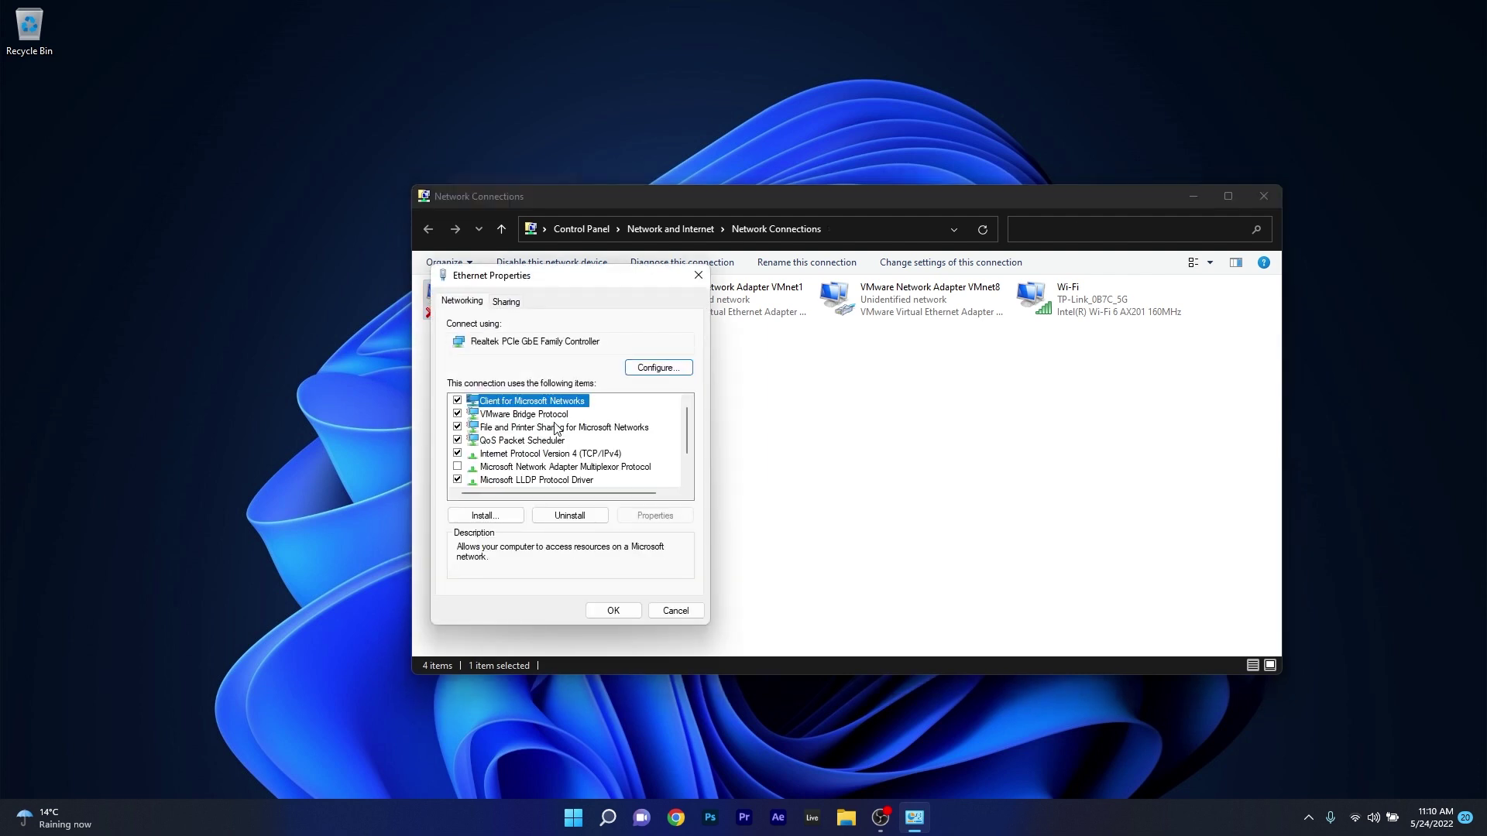
pyautogui.scroll(-1, 555, 429)
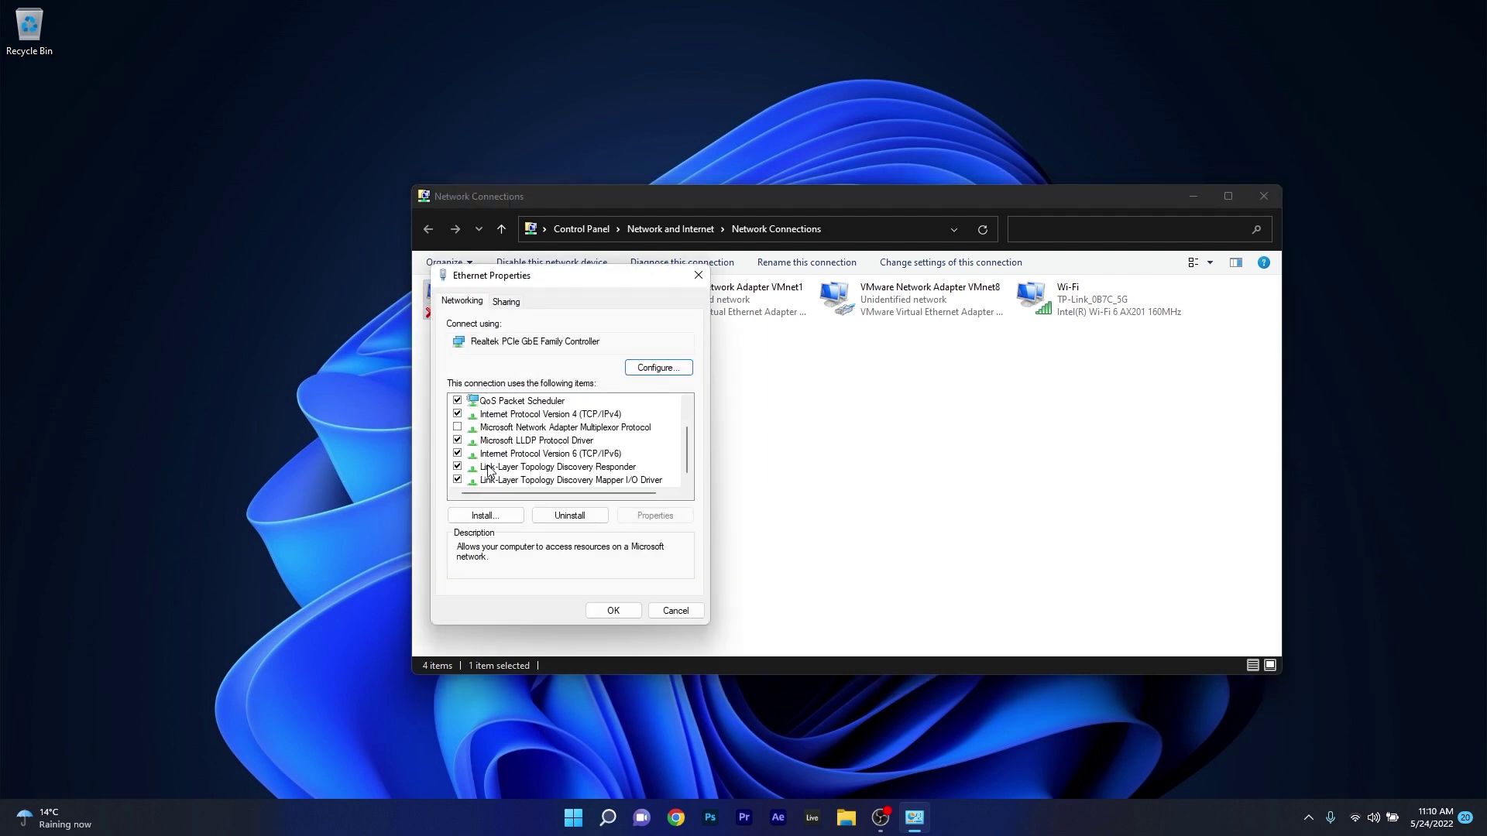
pyautogui.doubleClick(548, 453)
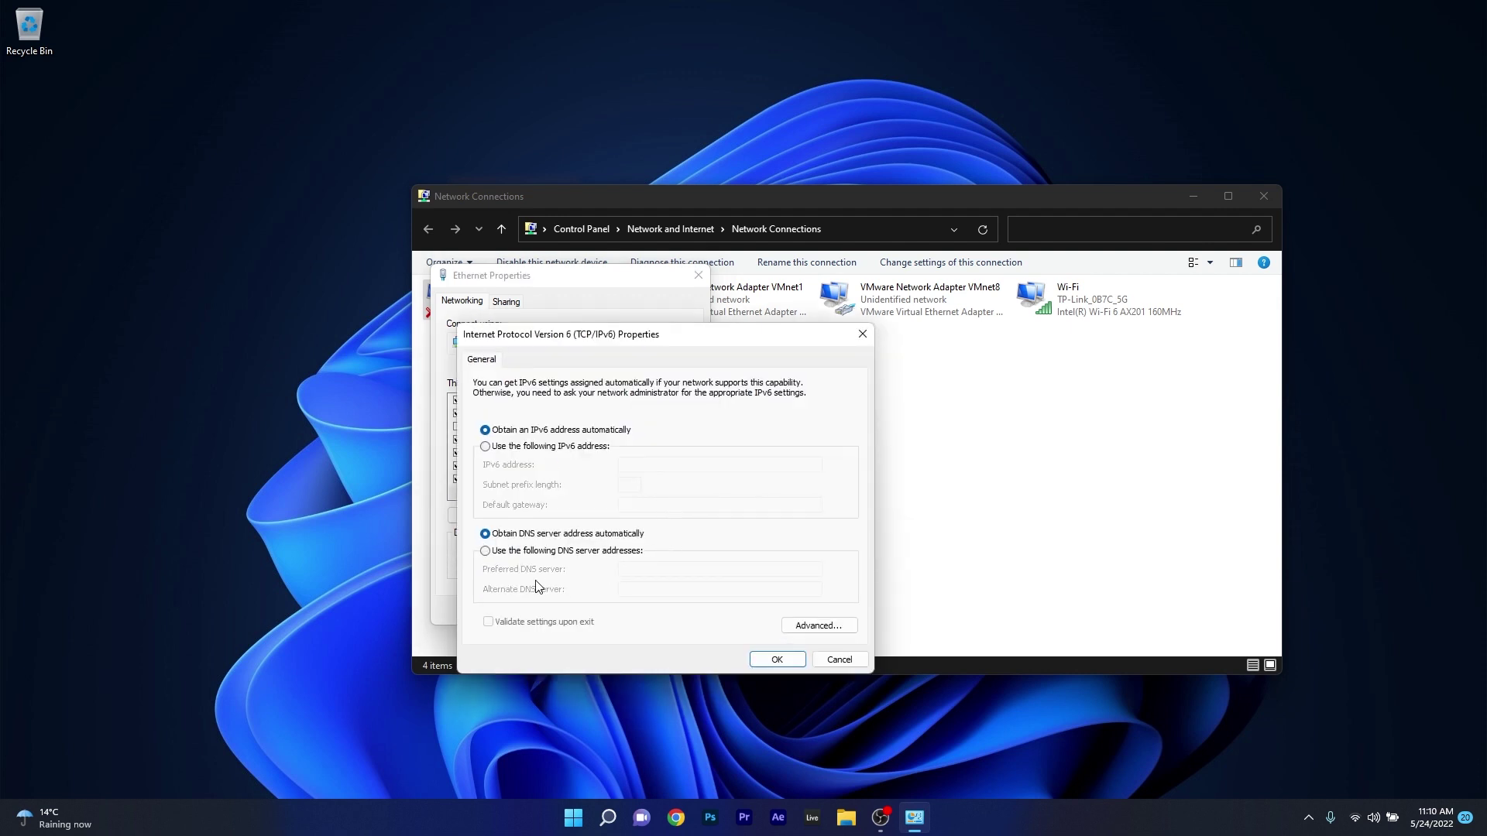
# Step: Set IPv6 DNS servers to 8.8.8.8 preferred and 8.8.4.4 alternate, then close Ethernet properties
pyautogui.click(485, 551)
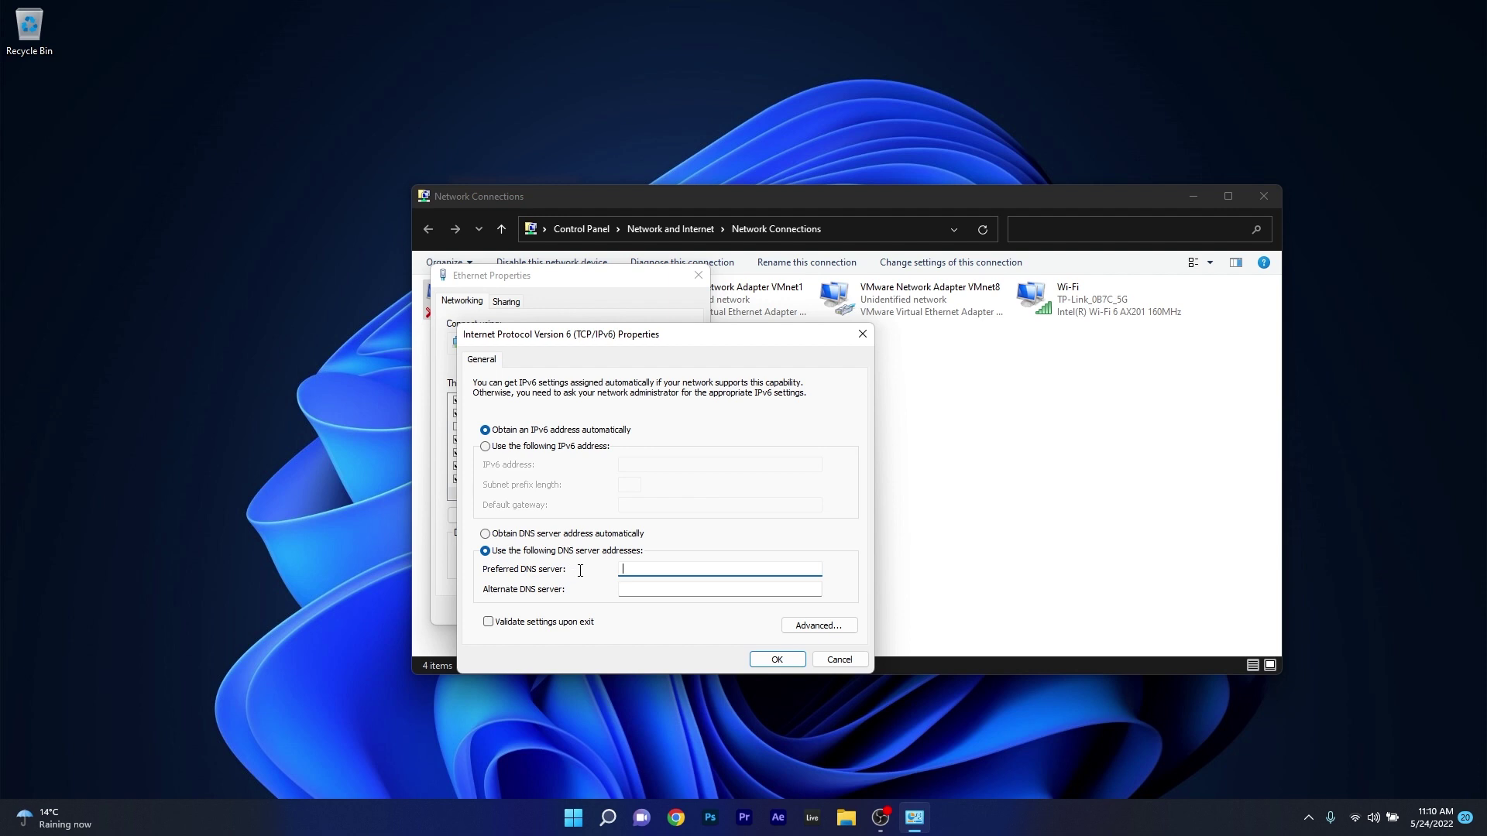
pyautogui.write('8')
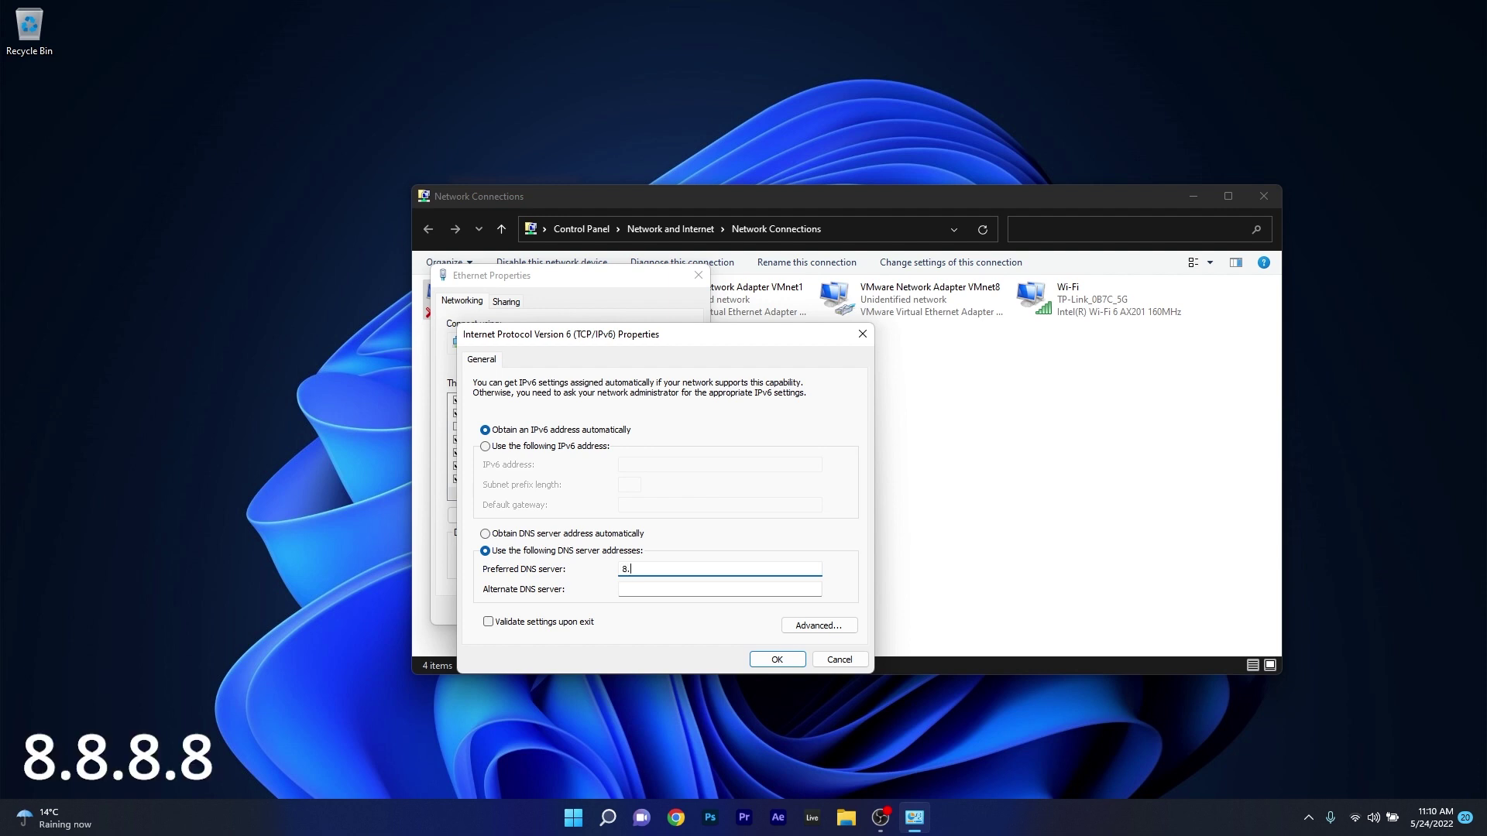
pyautogui.write('.8.8.8')
pyautogui.click(642, 590)
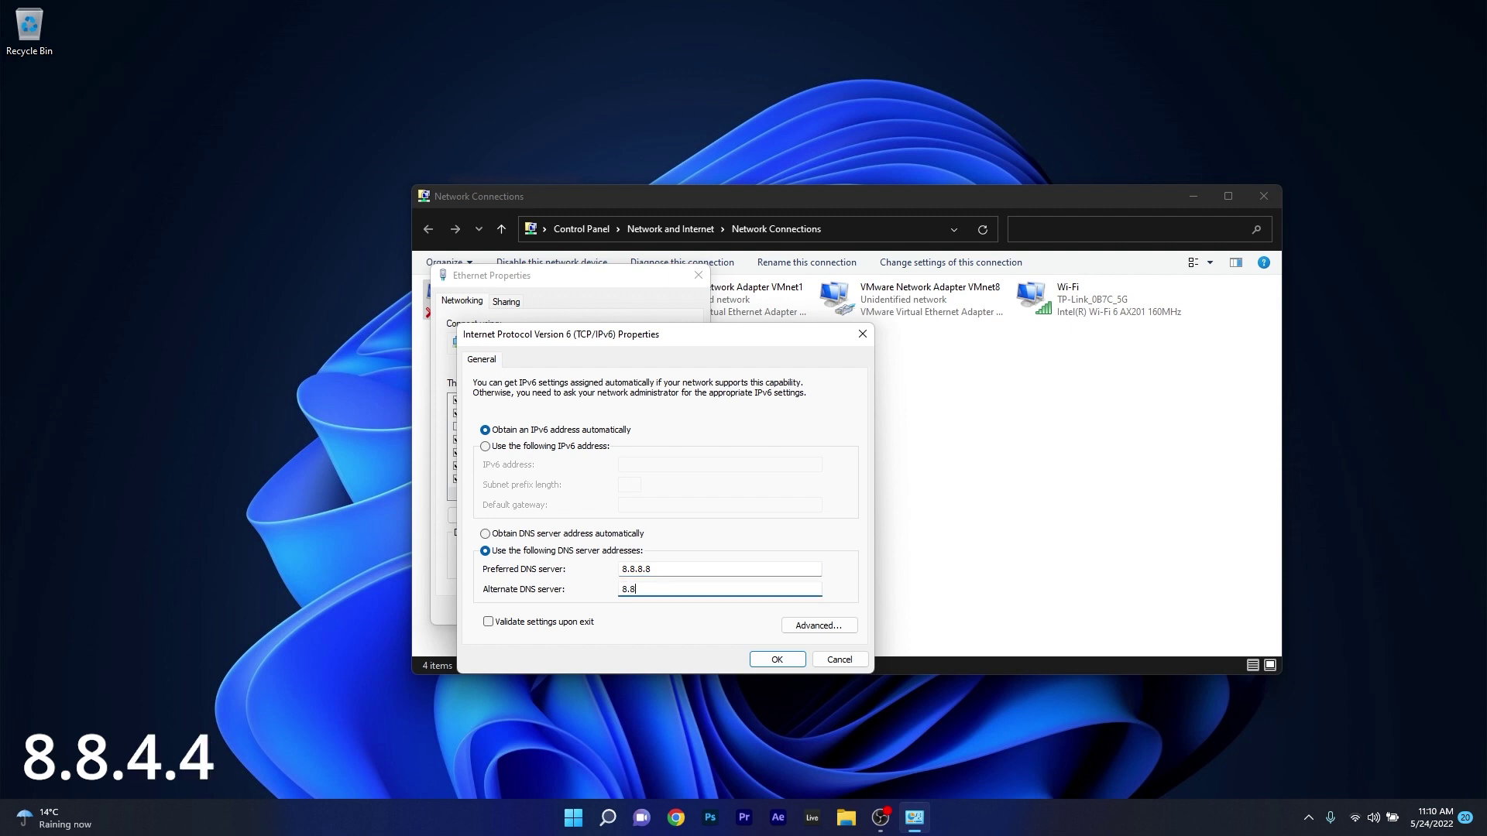
pyautogui.write('8.8.4.4')
pyautogui.click(777, 660)
pyautogui.click(698, 276)
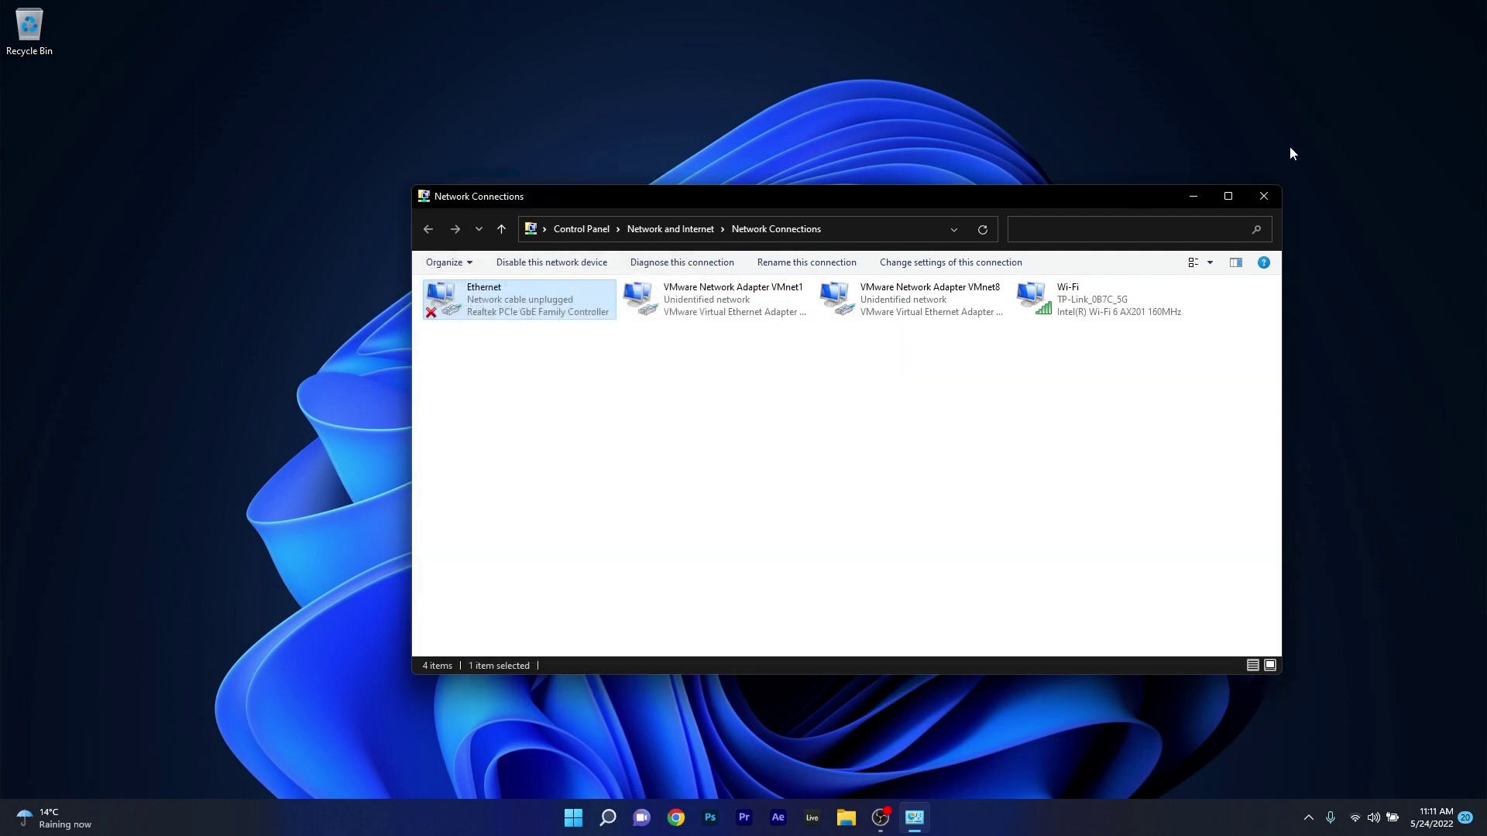
# Step: Close Network Connections, then uninstall WAN Miniport (IKEv2) under Network adapters in Device Manager
pyautogui.click(1274, 199)
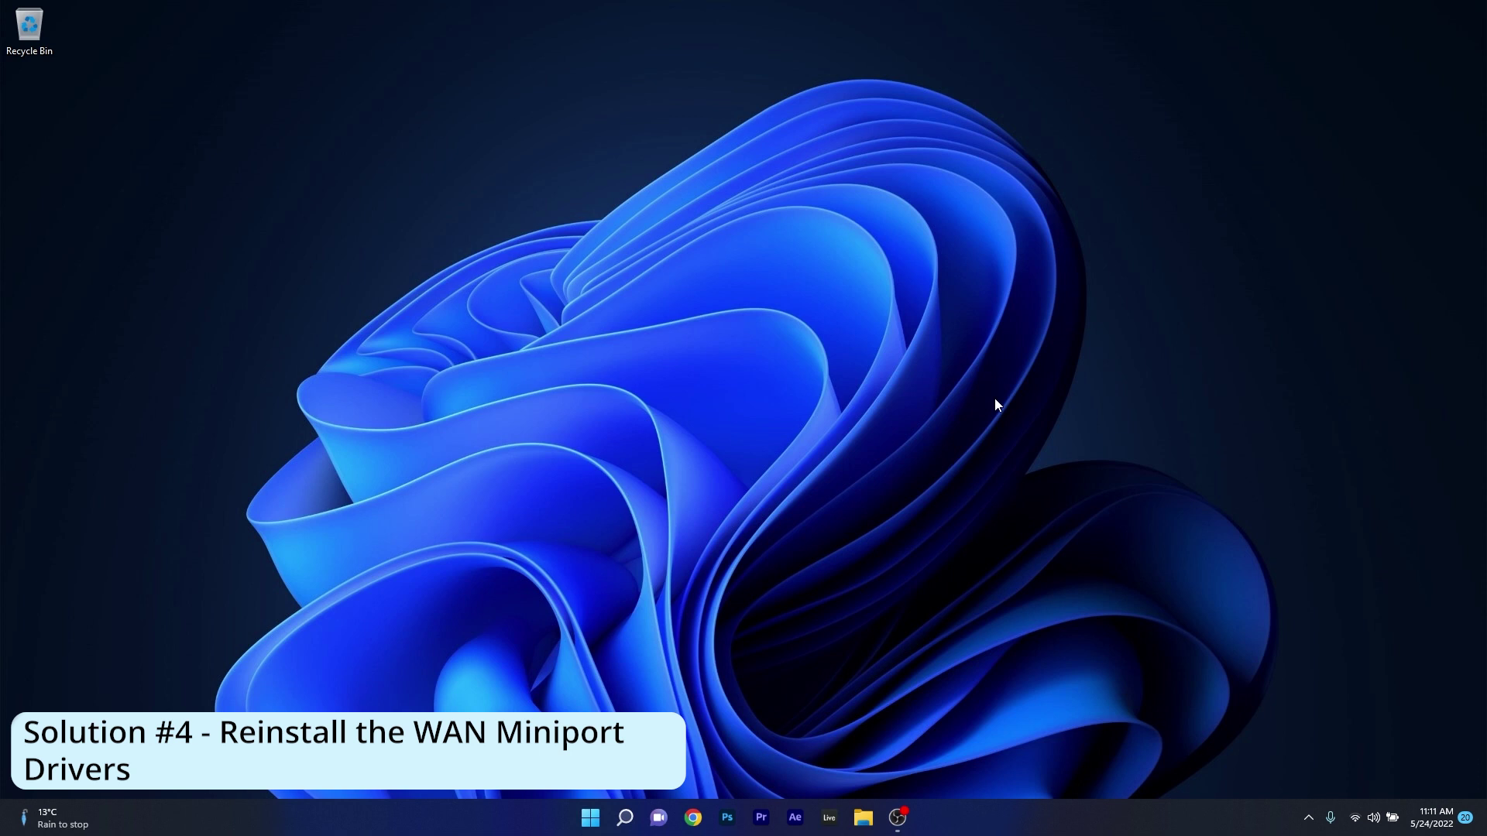
pyautogui.rightClick(582, 827)
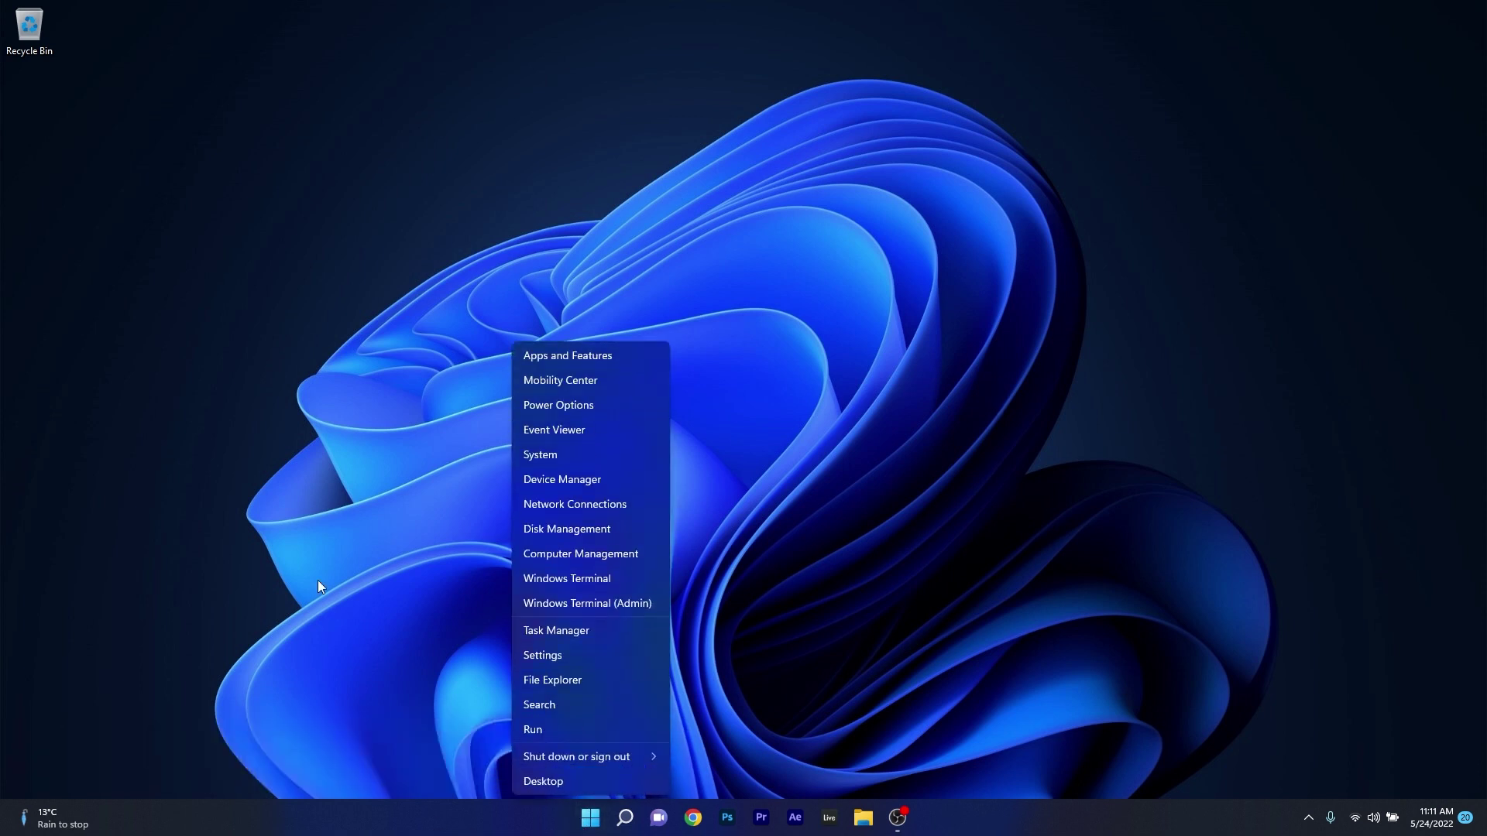
pyautogui.click(611, 482)
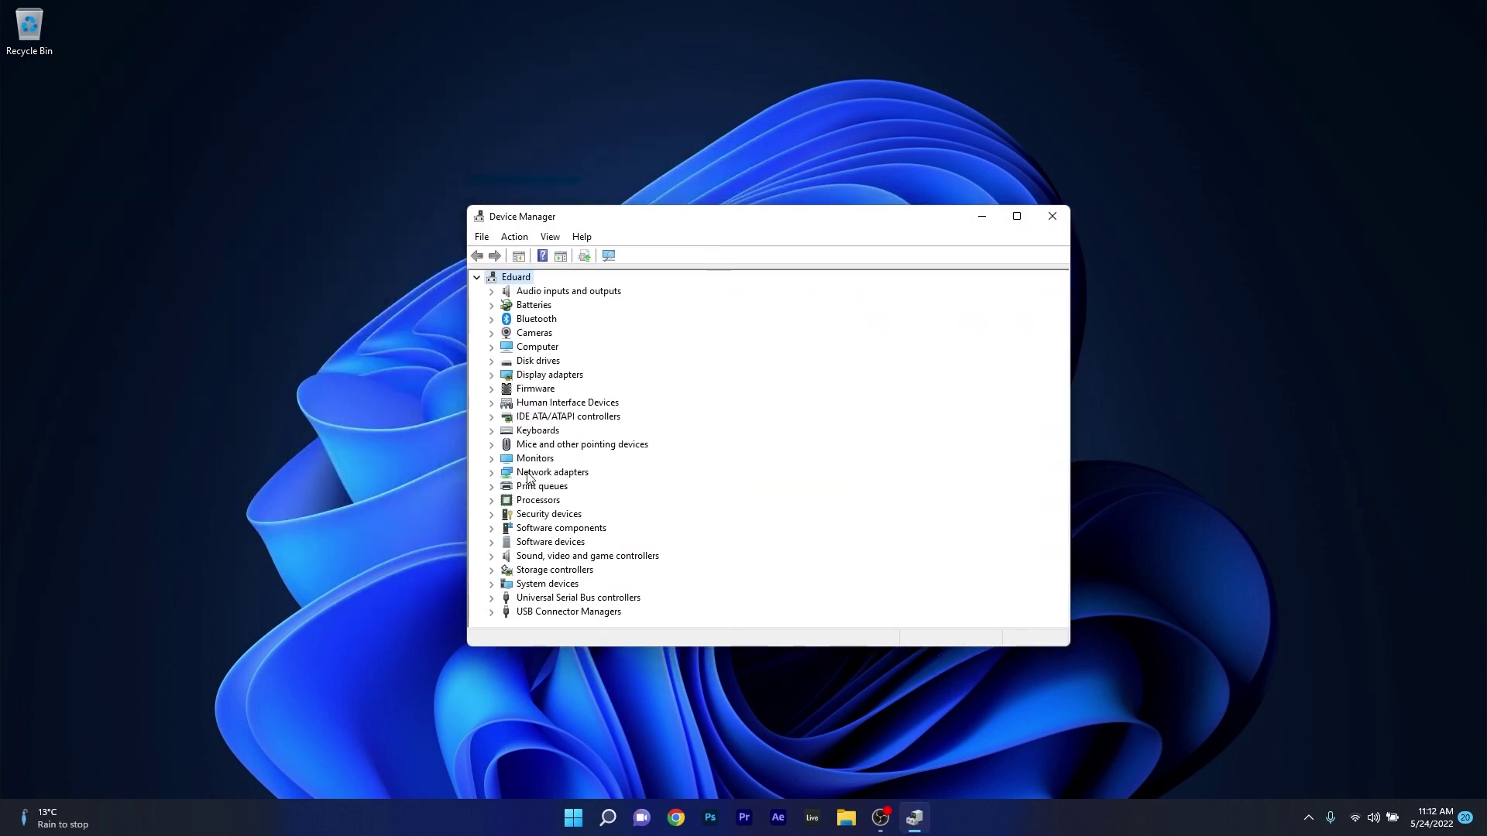
pyautogui.doubleClick(548, 472)
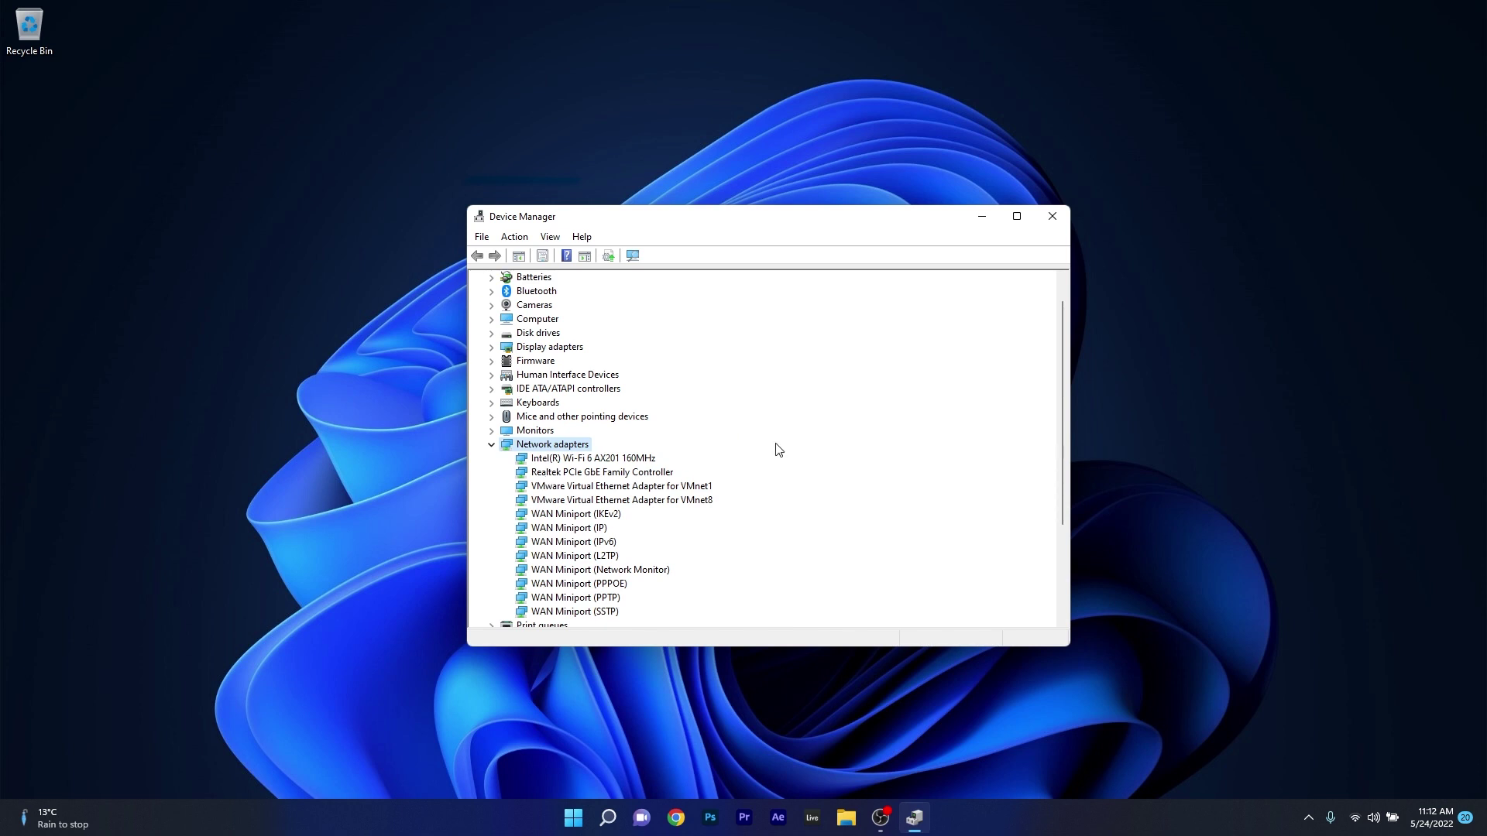
pyautogui.rightClick(585, 519)
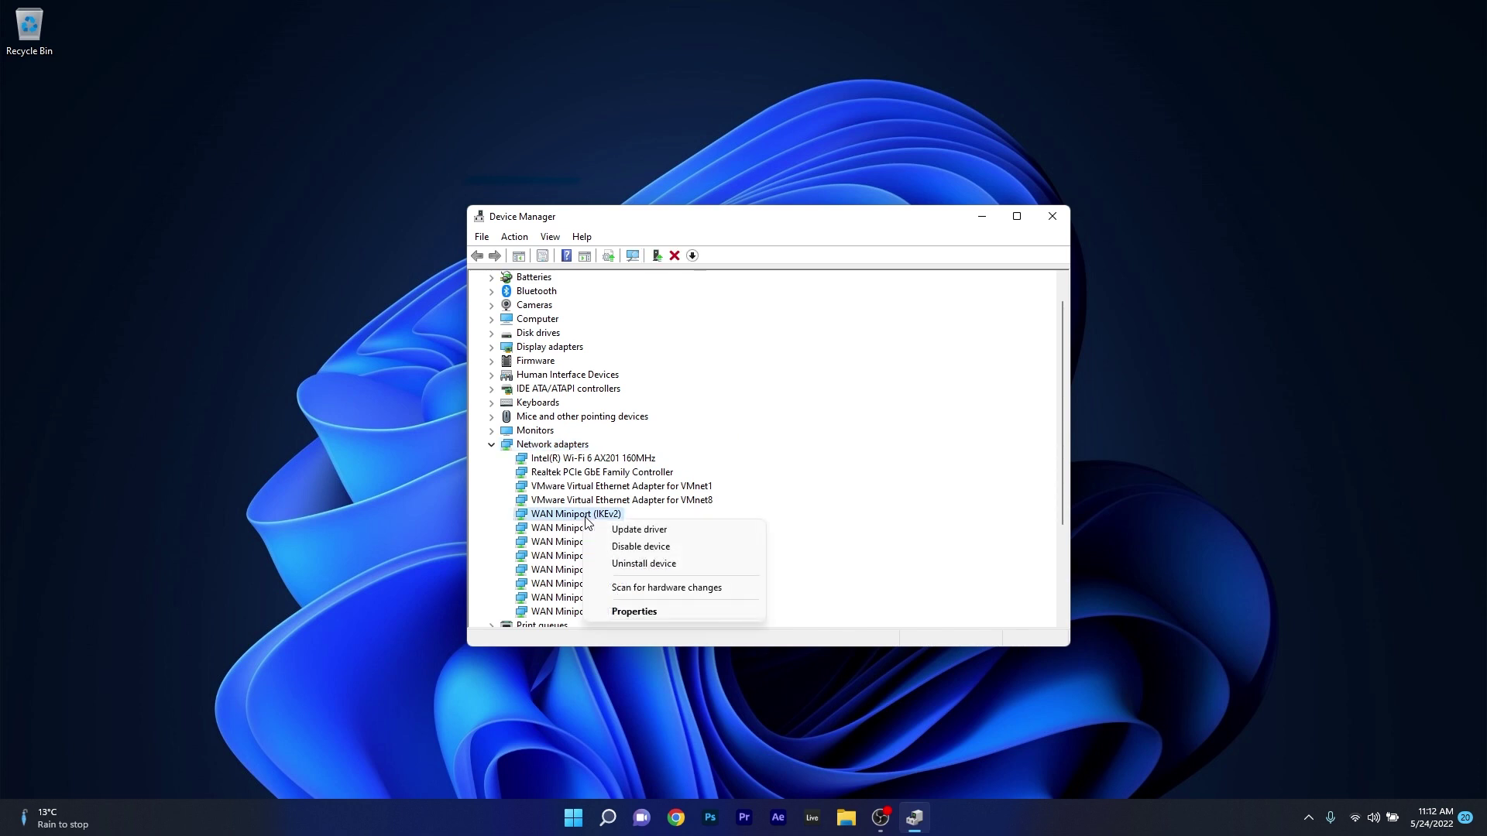
pyautogui.click(643, 568)
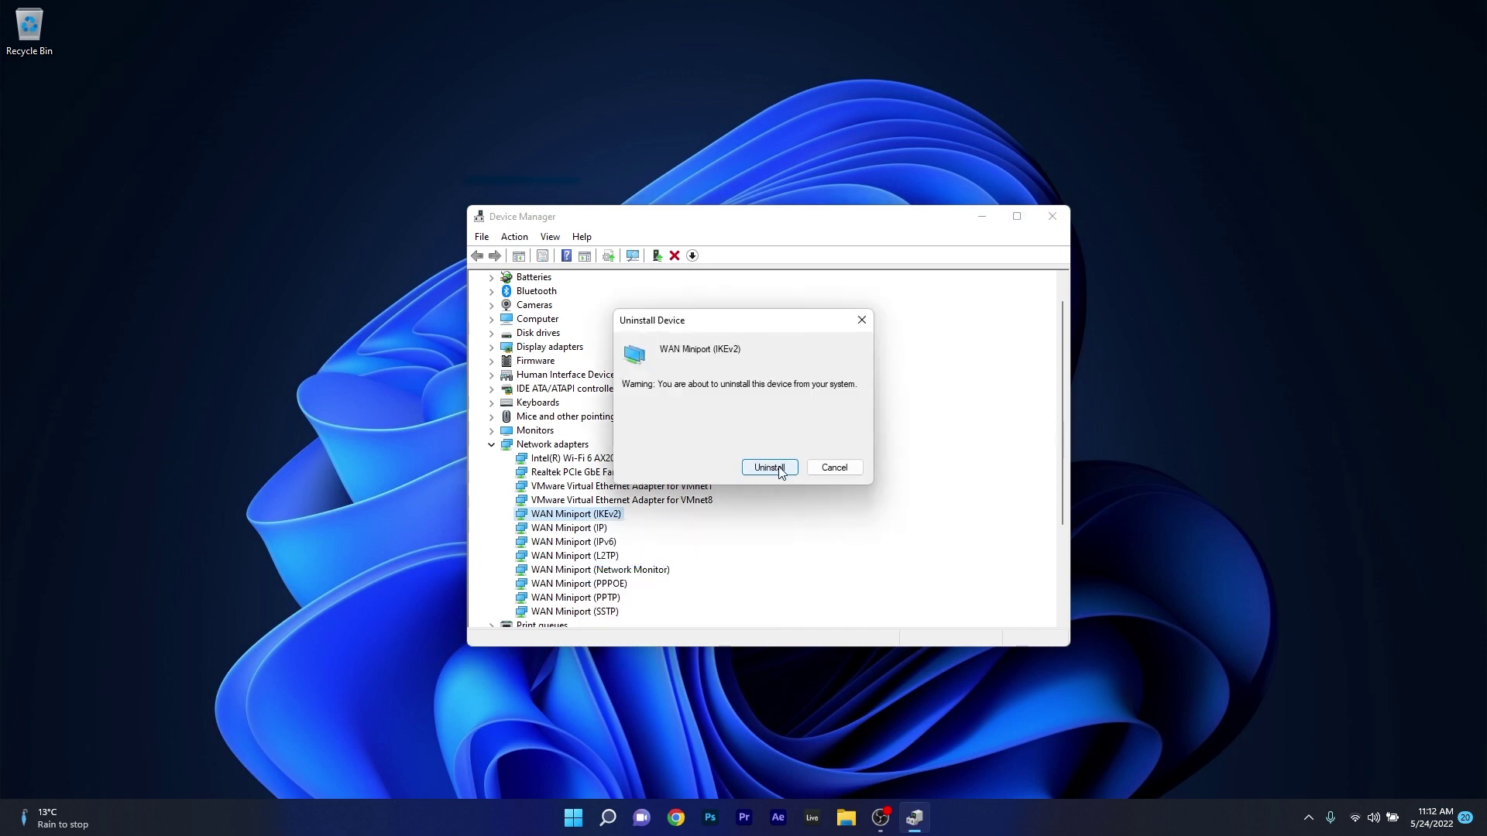
pyautogui.click(840, 470)
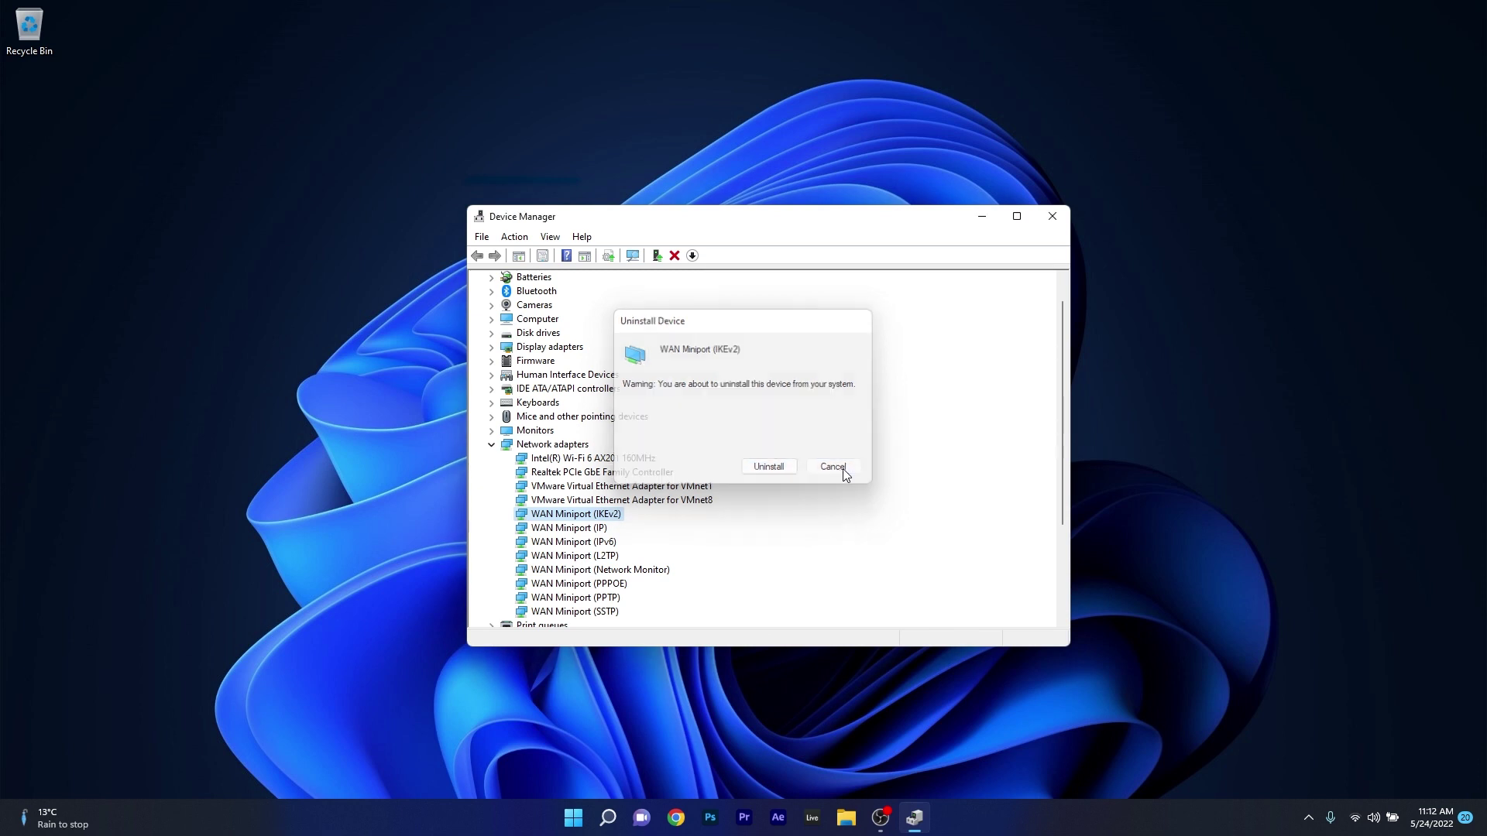
pyautogui.click(1051, 220)
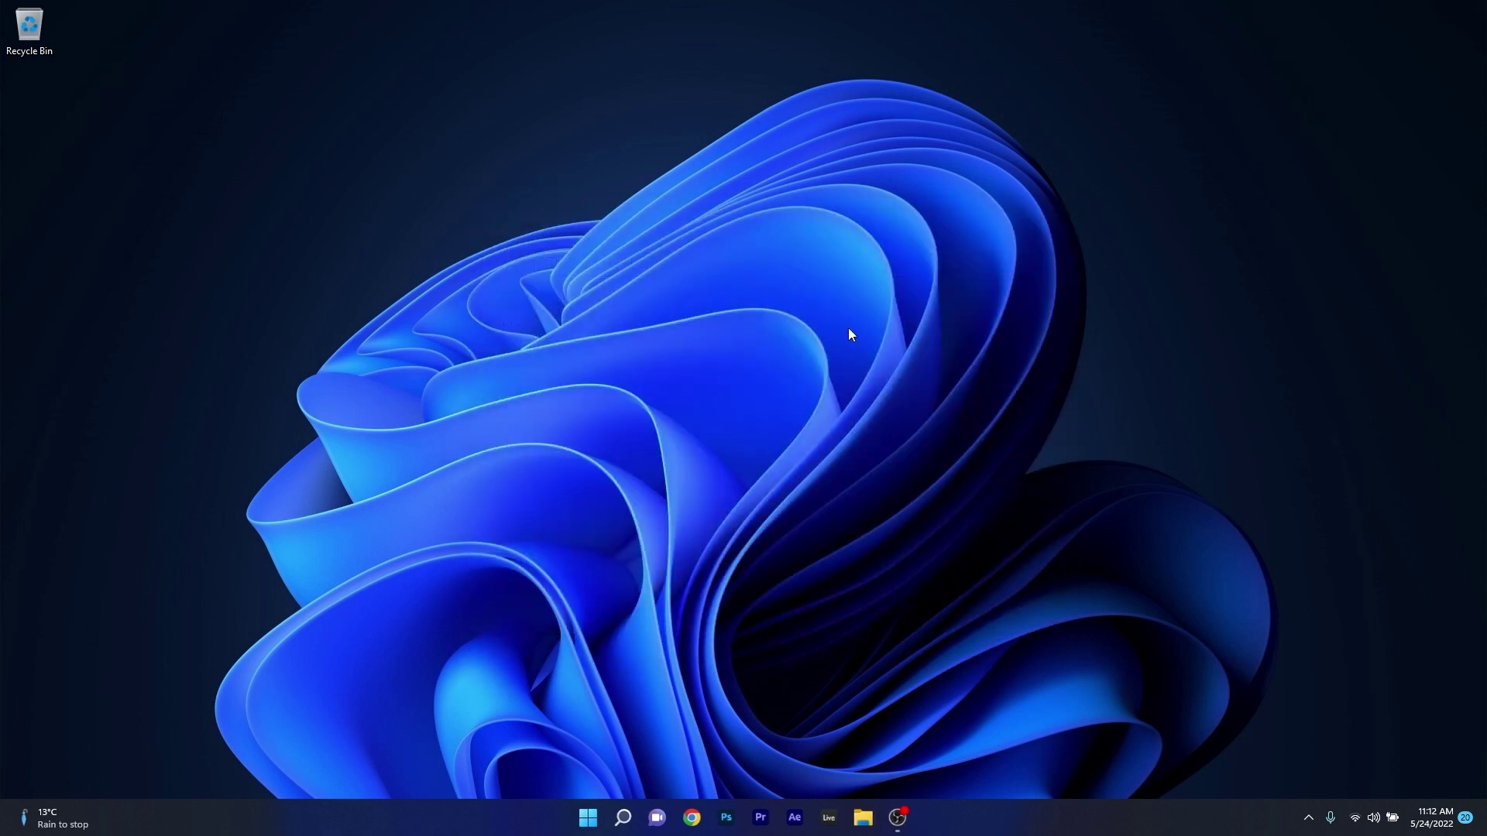